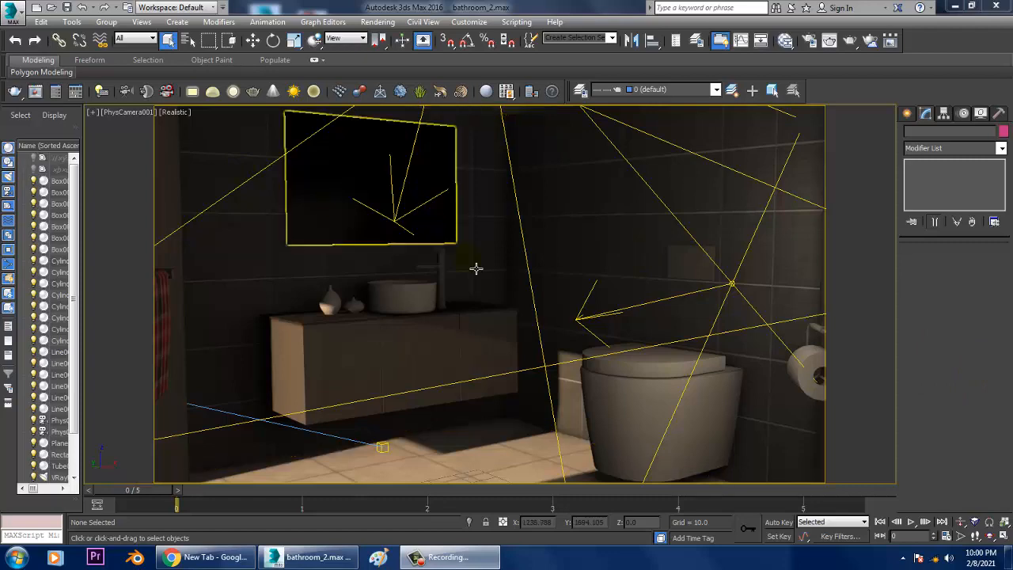
- In a perspective view, set the plane light near the toilet to a multiplier of 0.8 and a temperature of about 7022.6
left_click(553, 219)
key("p")
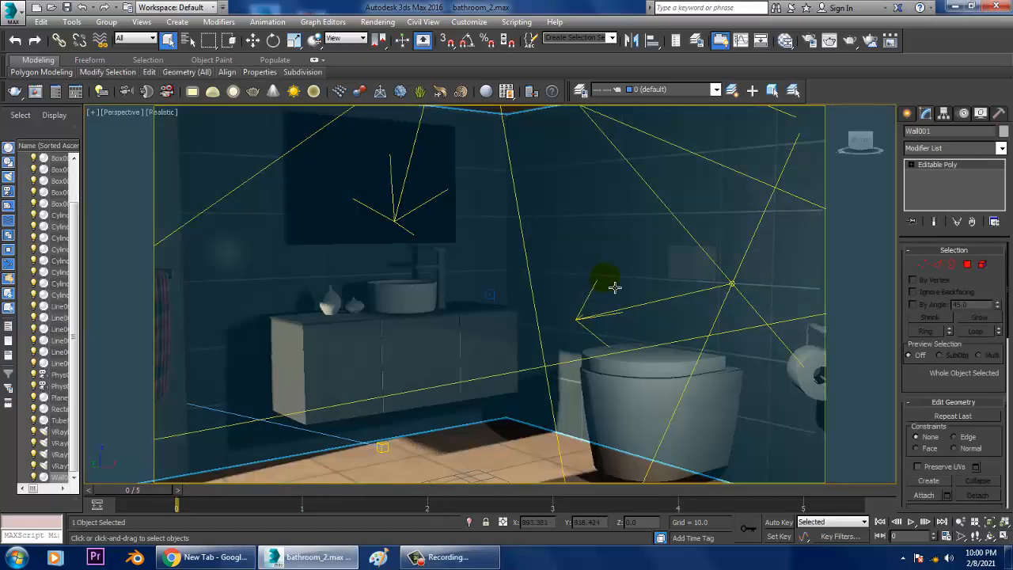
scroll(615, 288, "down", 8)
mouse_move(674, 299)
middle_mouse_down("alt")
mouse_move(547, 312)
mouse_move(516, 227)
mouse_move(549, 233)
middle_mouse_up("alt")
left_click(598, 208)
scroll(537, 257, "up", 5)
middle_click_drag(549, 233, 555, 262)
scroll(532, 256, "up", 4)
middle_click_drag(646, 283, 612, 288, "alt")
scroll(574, 288, "down", 3)
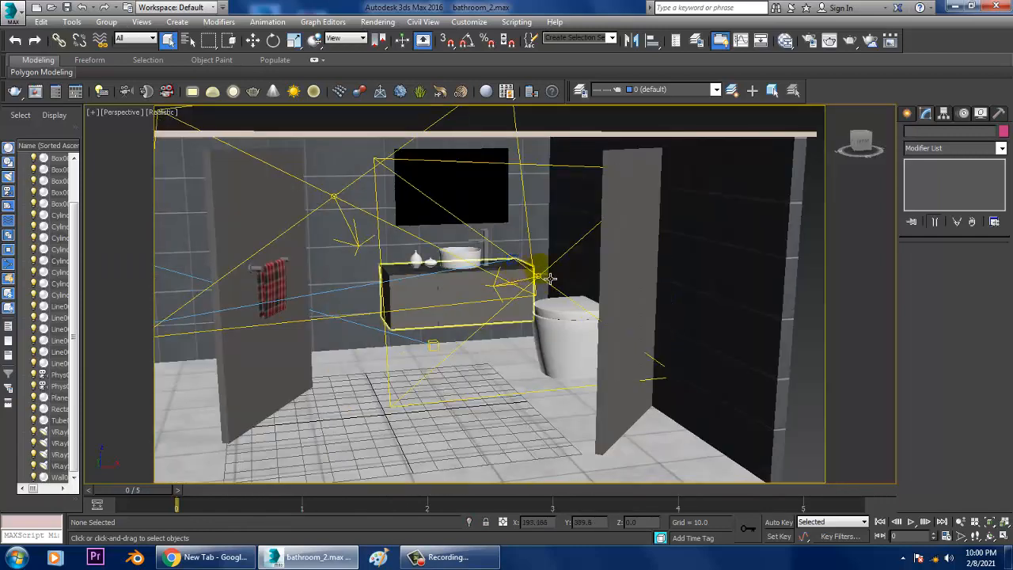
mouse_move(547, 279)
middle_mouse_down("alt")
mouse_move(622, 303)
mouse_move(546, 271)
middle_mouse_up("alt")
left_click(605, 283)
key("w")
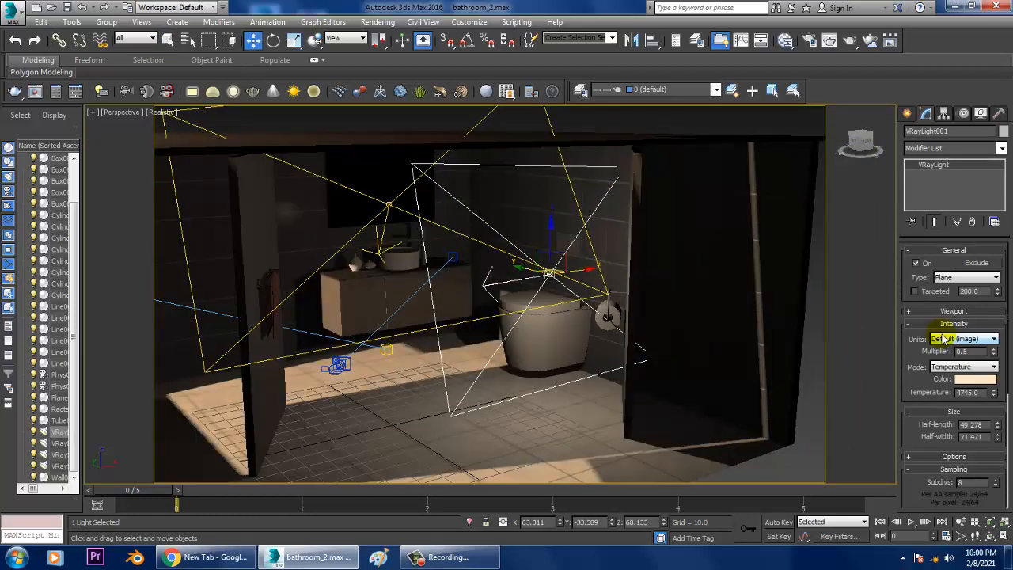
left_click_drag(978, 351, 894, 349)
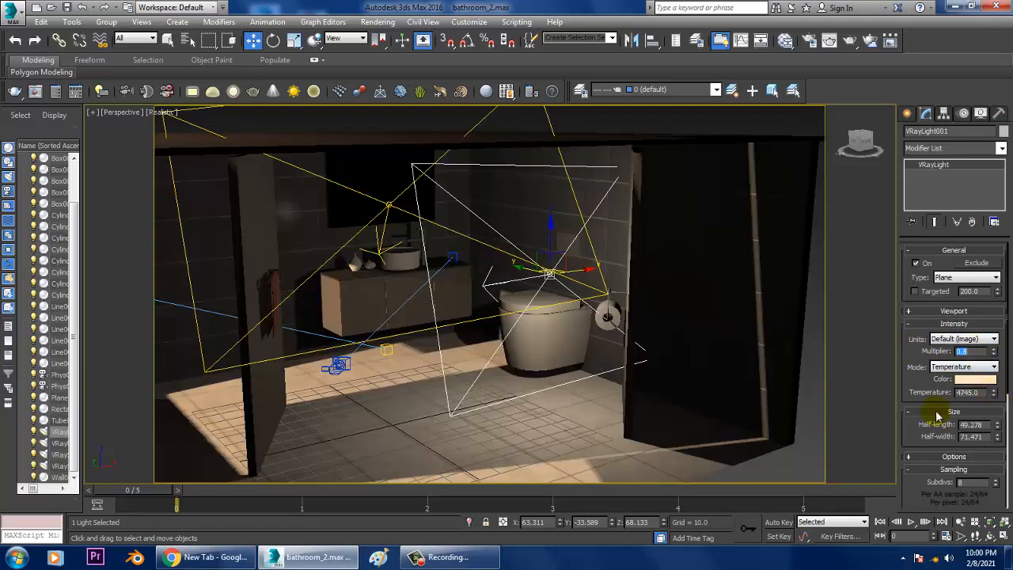
mouse_move(994, 393)
left_mouse_down()
mouse_move(1012, 468)
mouse_move(1002, 375)
left_mouse_up()
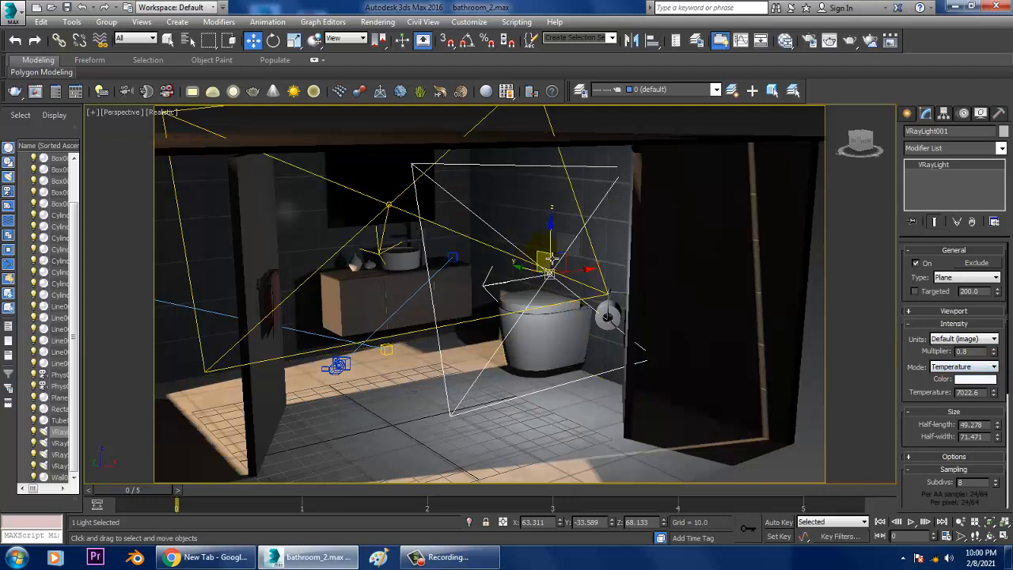
- Rotate the plane light in front of the mirror slightly, shift it to X -28.419 and set its multiplier to 0.07
middle_click_drag(554, 260, 594, 274, "alt")
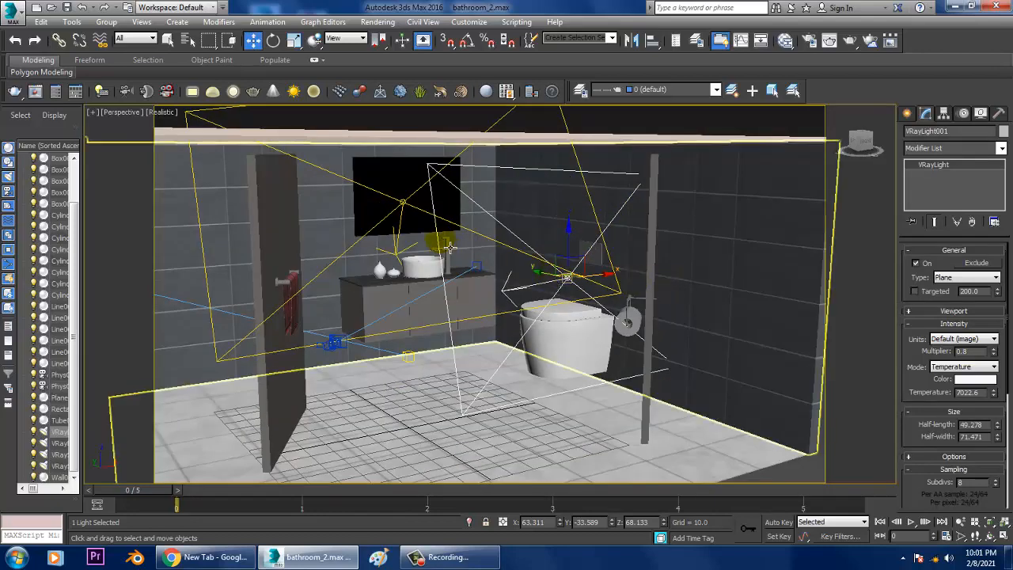
middle_click_drag(474, 240, 508, 252)
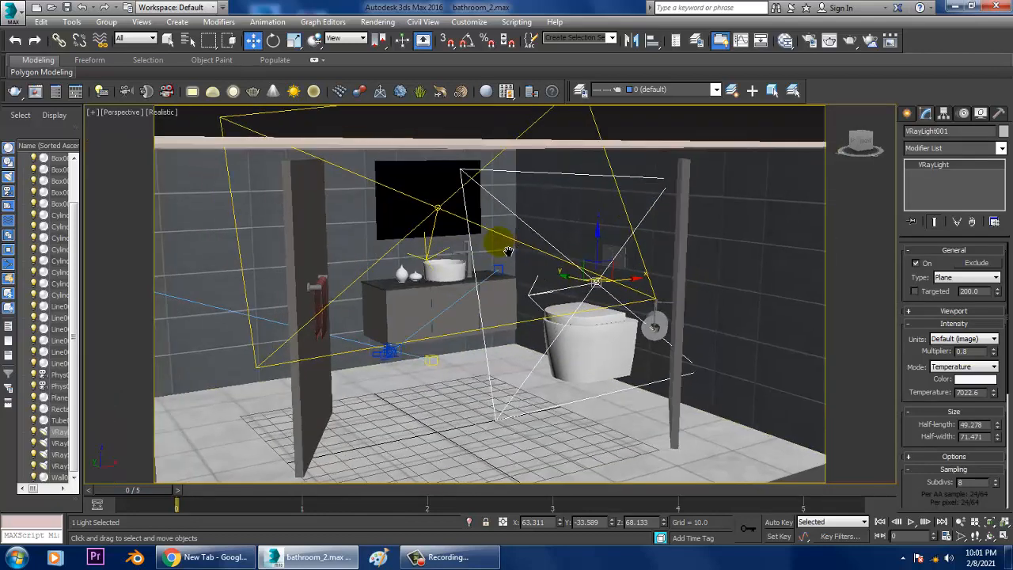
left_click(442, 212)
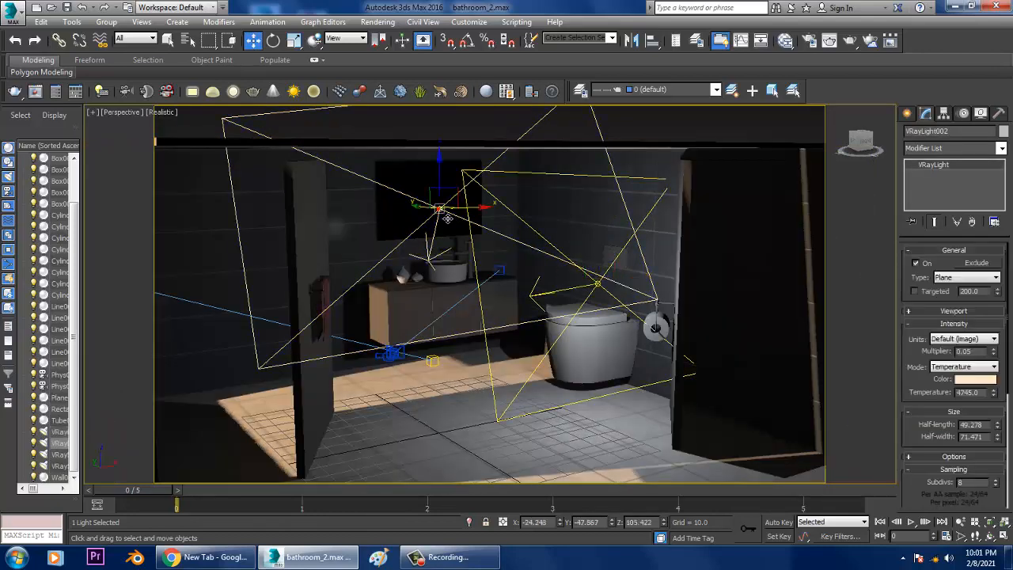
key("e")
mouse_move(470, 222)
left_mouse_down()
mouse_move(448, 218)
mouse_move(469, 218)
left_mouse_up()
key("w")
mouse_move(470, 218)
middle_mouse_down("alt")
mouse_move(512, 221)
mouse_move(468, 203)
middle_mouse_up("alt")
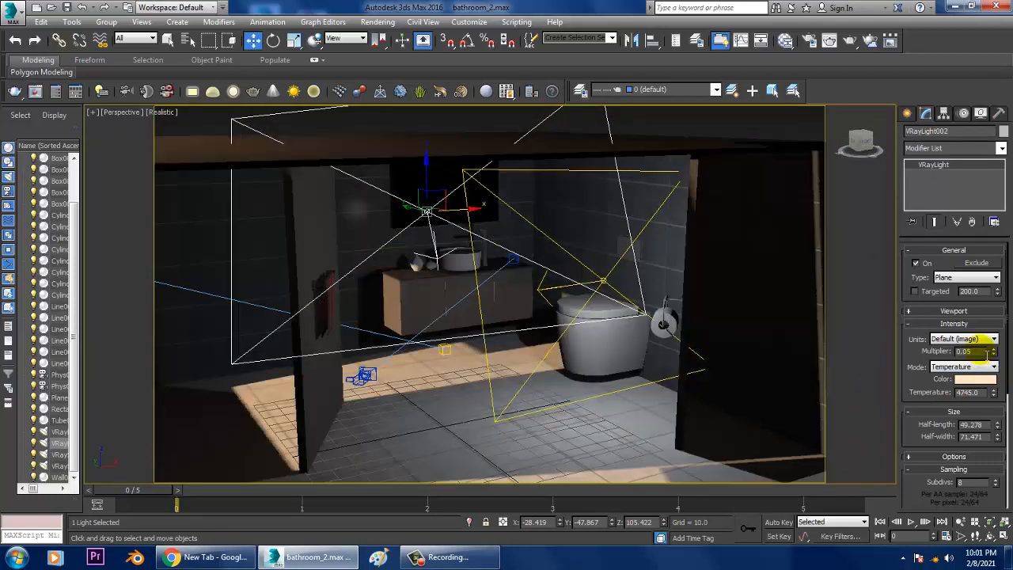
left_click_drag(981, 351, 886, 351)
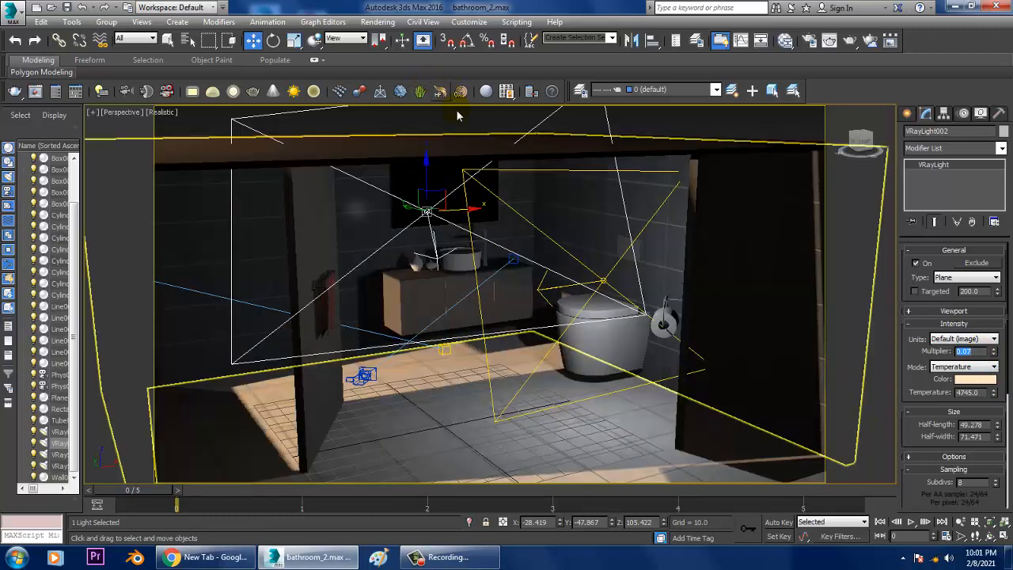
left_click(455, 114)
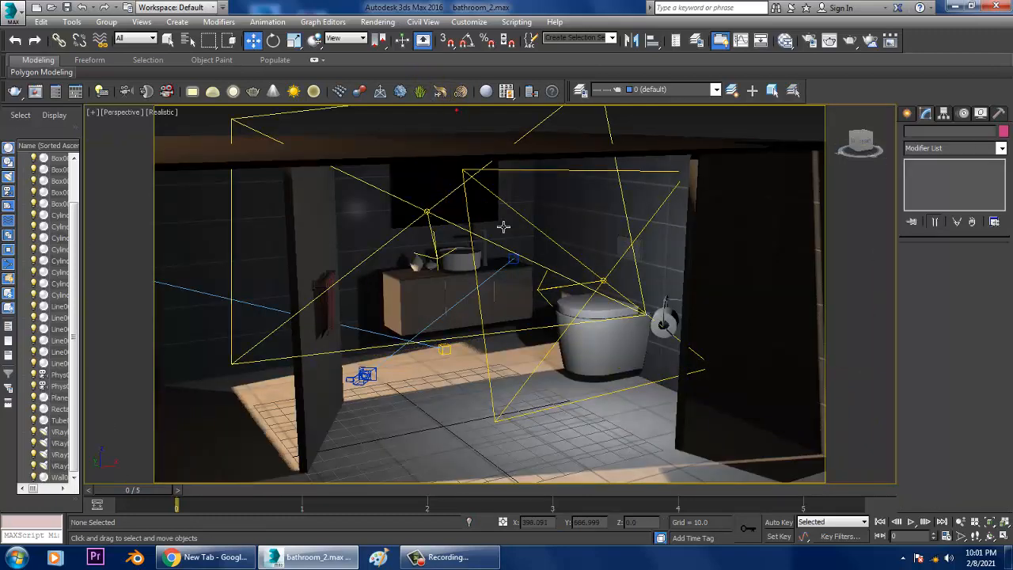
- Change the intensity multiplier of the VRaySun outside the window wall
middle_click_drag(507, 227, 760, 220)
scroll(537, 247, "down", 3)
middle_click_drag(536, 248, 696, 273)
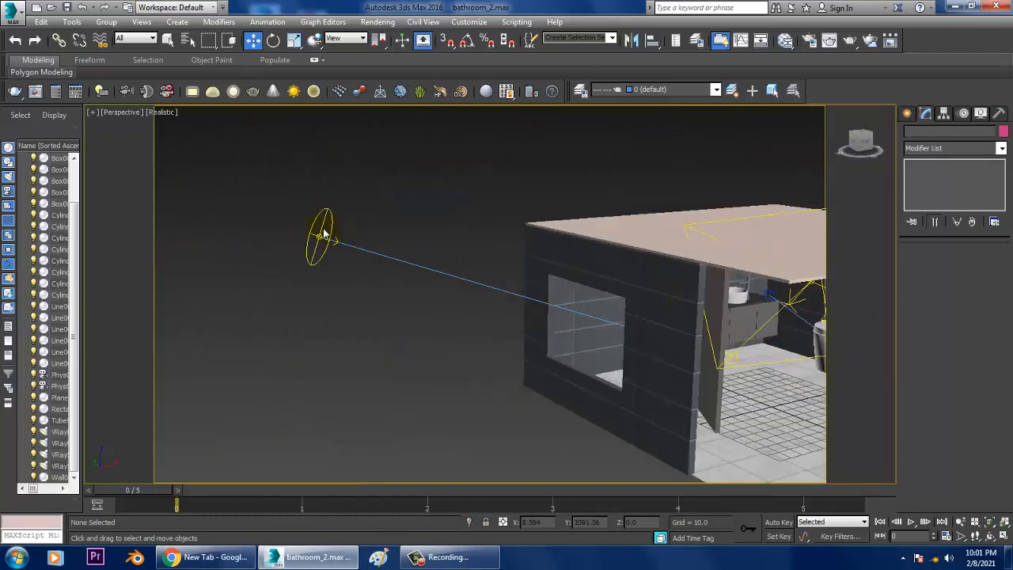
left_click(327, 244)
middle_click_drag(678, 321, 462, 289)
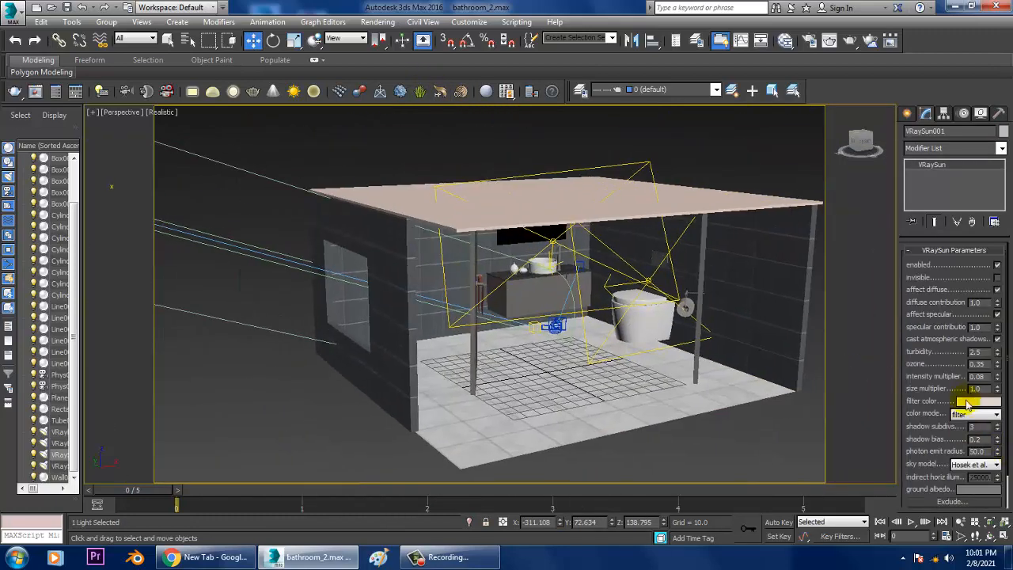
left_click_drag(987, 378, 922, 379)
type("0.")
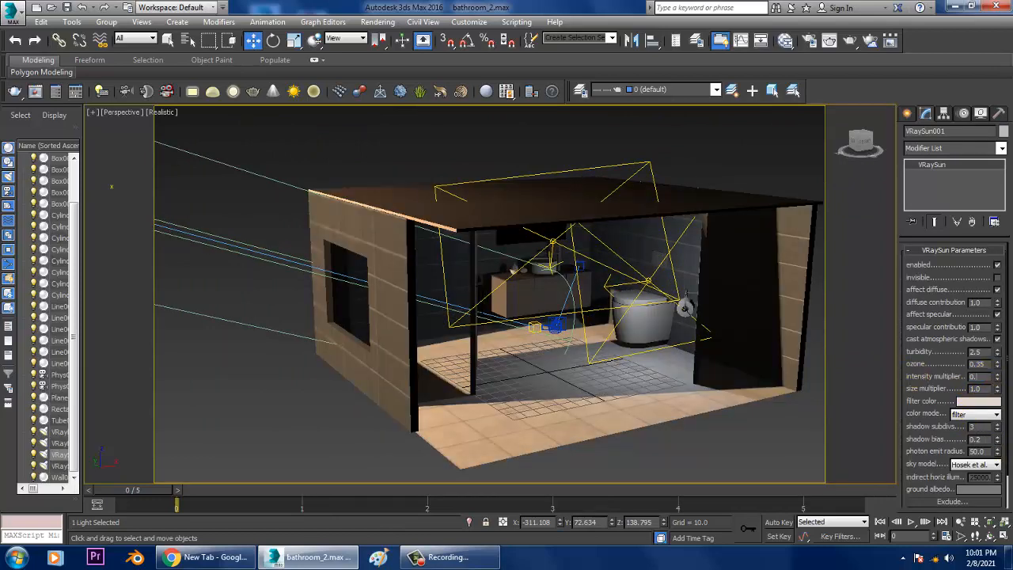
left_click(558, 152)
- Render the PhysCamera001 view of the bathroom and close the V-Ray frame buffer
key("c")
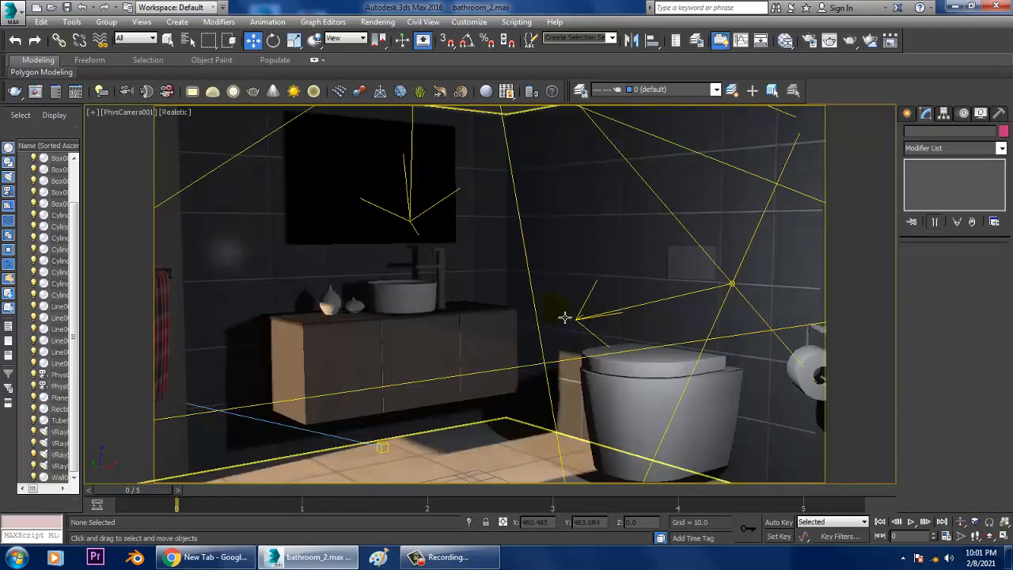
left_click(378, 21)
left_click(389, 32)
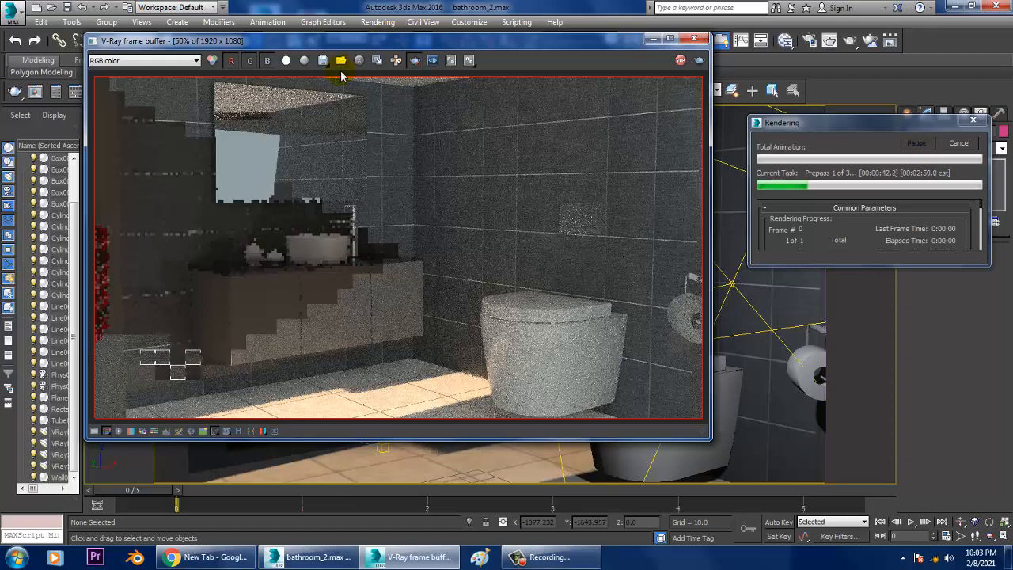
left_click(693, 39)
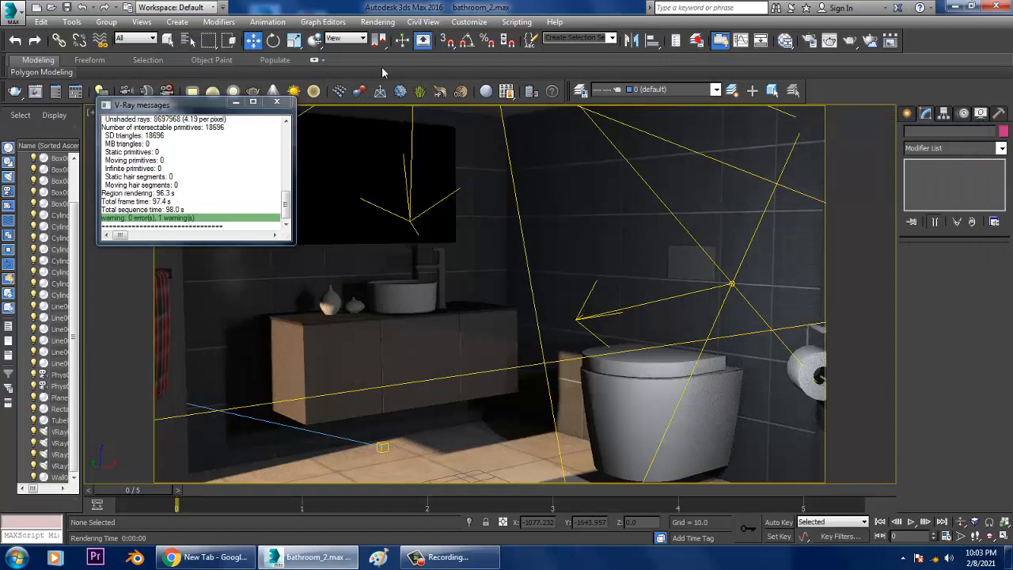
- Open the render setup, review the common output parameters and bring up the render elements settings
left_click(383, 22)
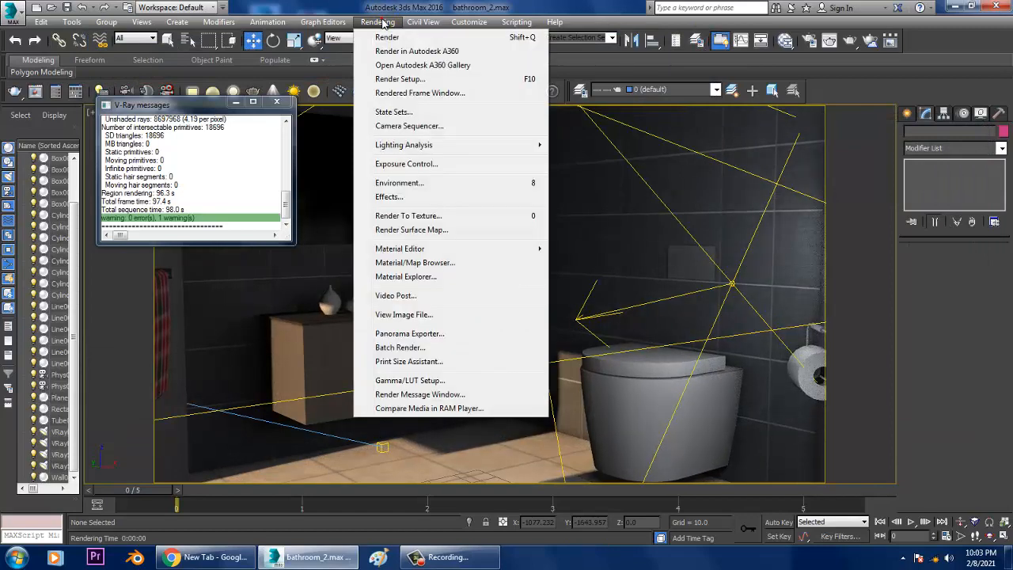
left_click(425, 80)
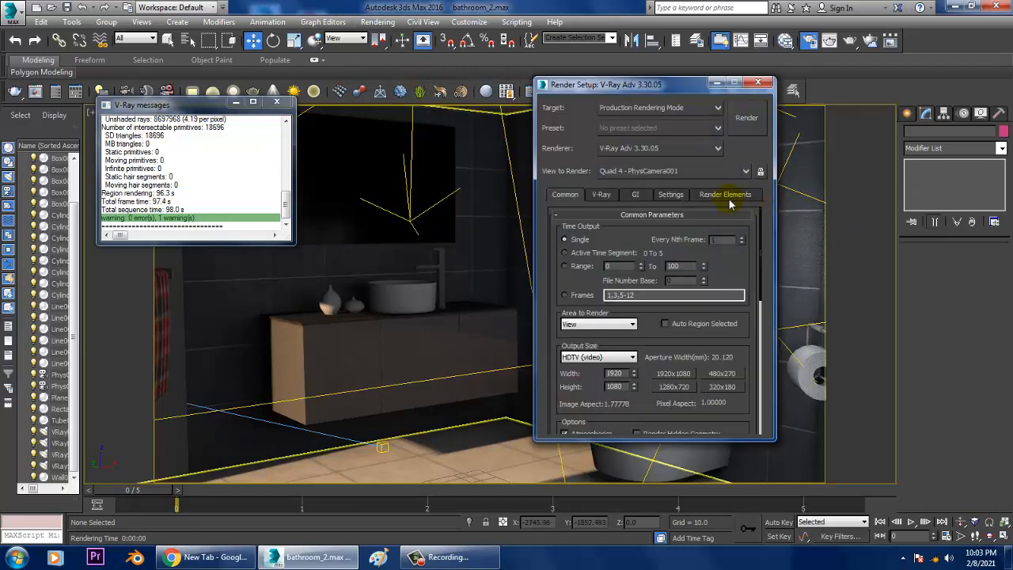
left_click(728, 197)
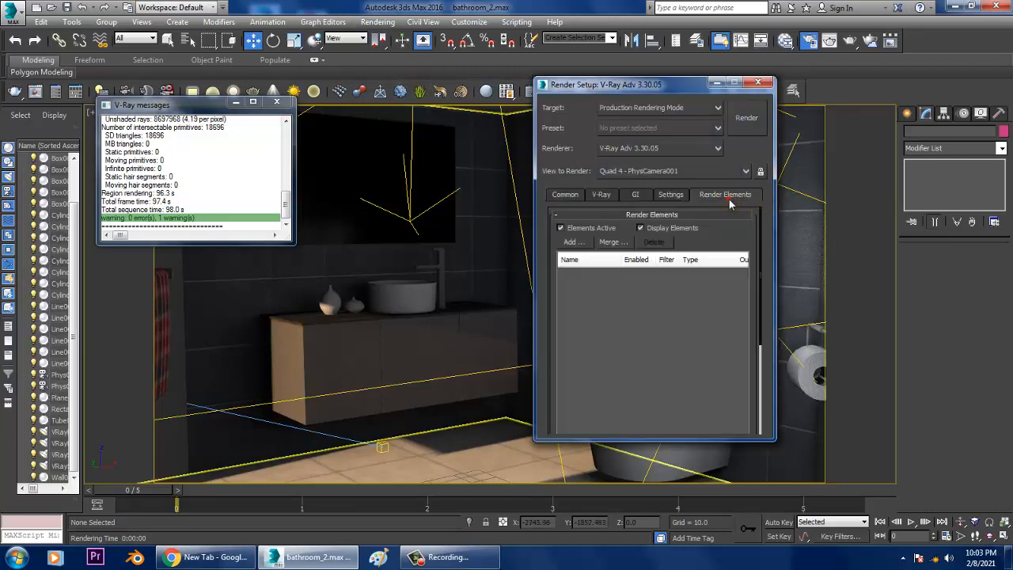
left_click(564, 195)
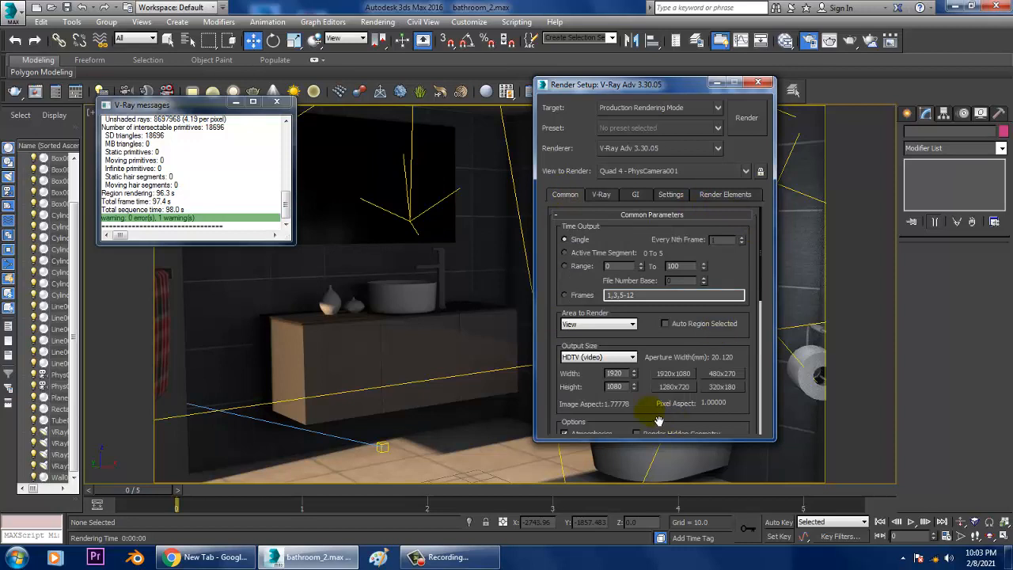
left_click_drag(659, 421, 663, 398)
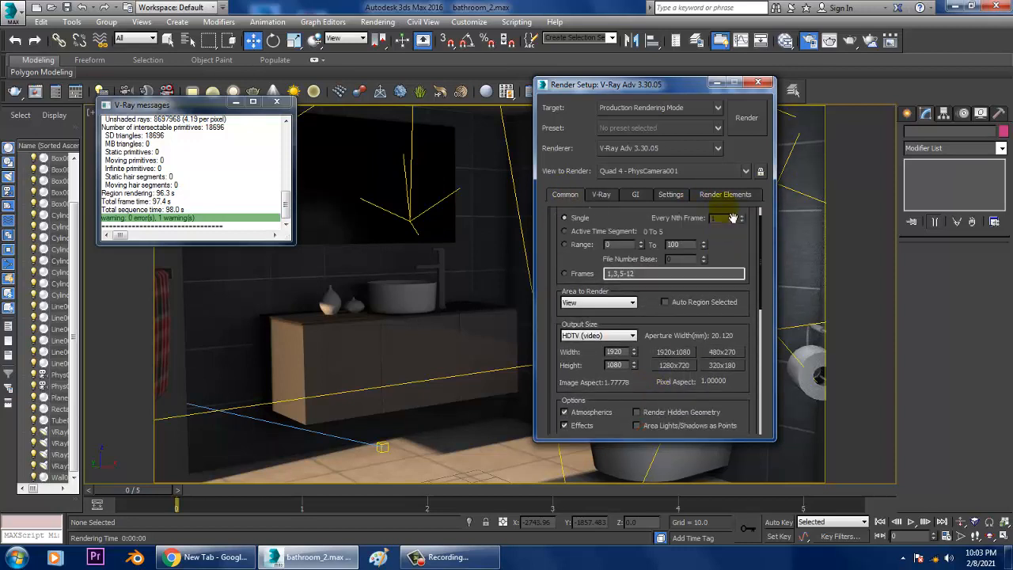
left_click(720, 195)
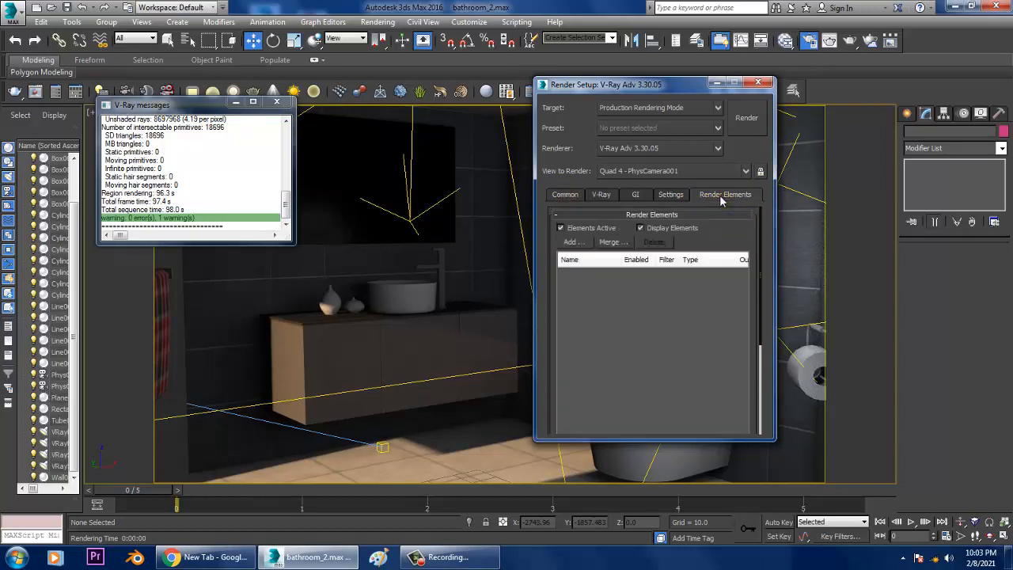
- Start adding render elements, selecting VRayDiffuseFilter, VRayGlobalIllumination, VRayLighting, VRayReflection and VRayRefraction together
left_click(570, 242)
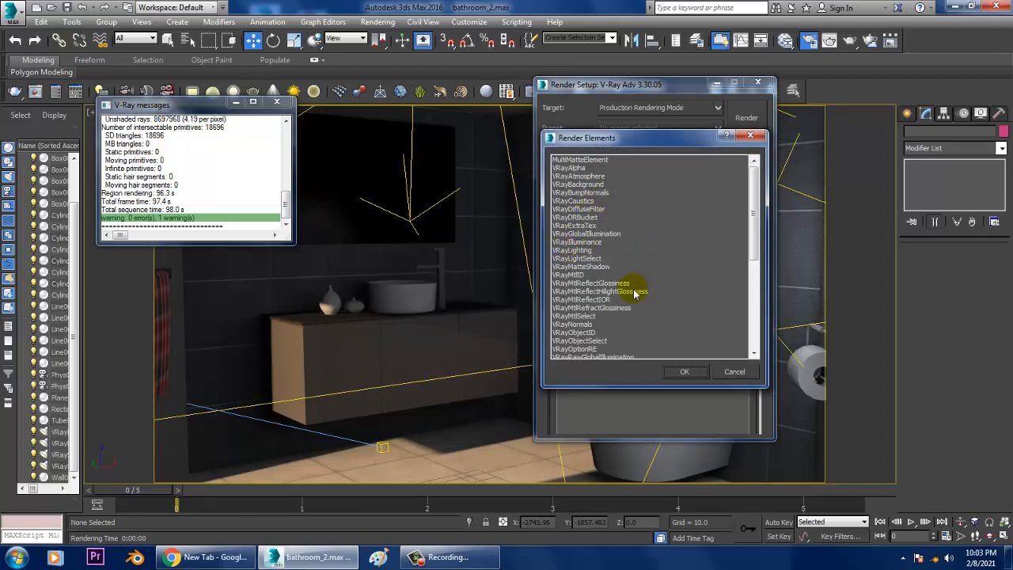
mouse_move(756, 207)
left_mouse_down()
mouse_move(755, 248)
mouse_move(756, 194)
left_mouse_up()
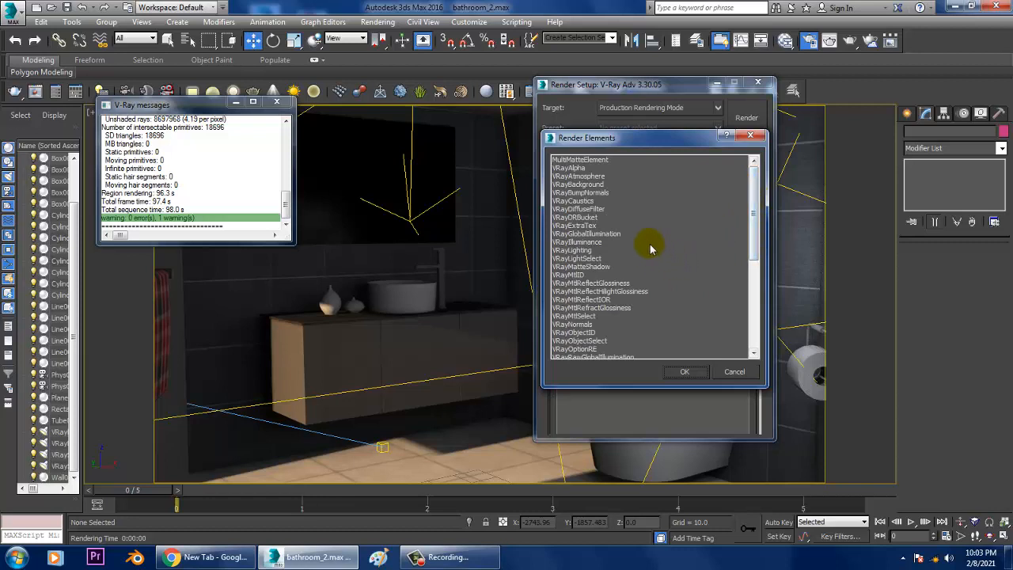
left_click(591, 211)
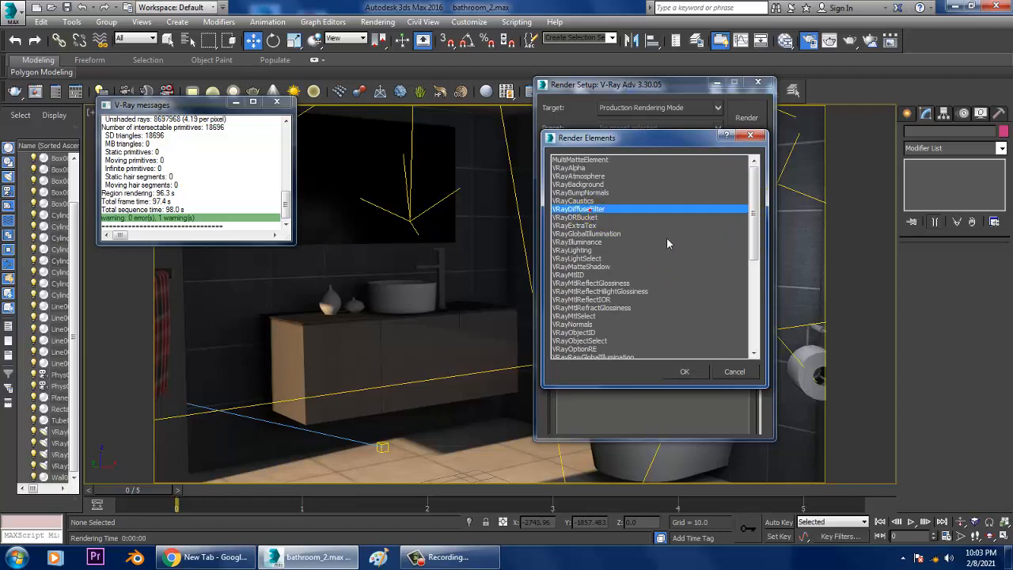
left_click(602, 234, "ctrl")
left_click_drag(755, 219, 755, 260)
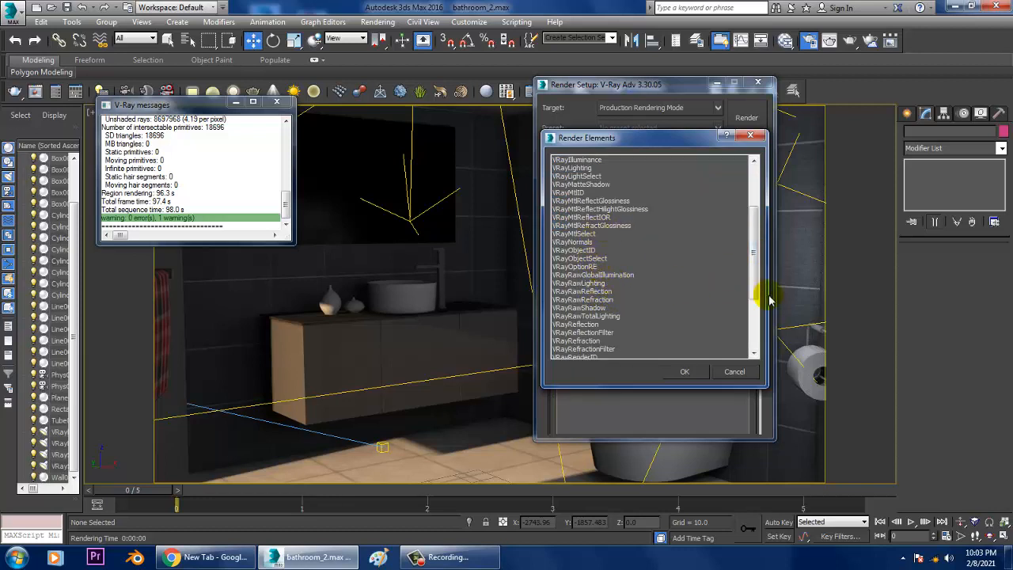
left_click(574, 168)
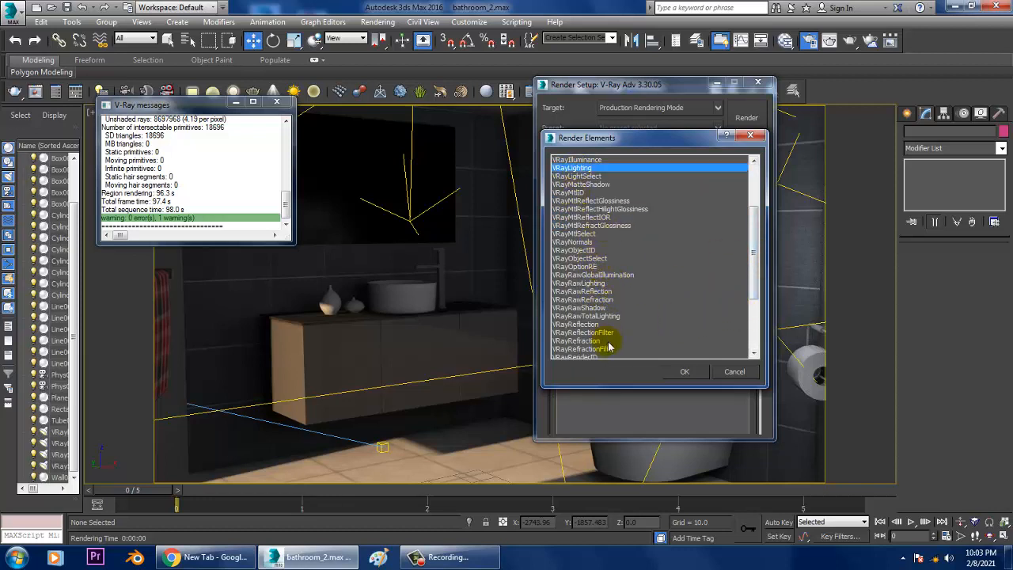
left_click(586, 325, "ctrl")
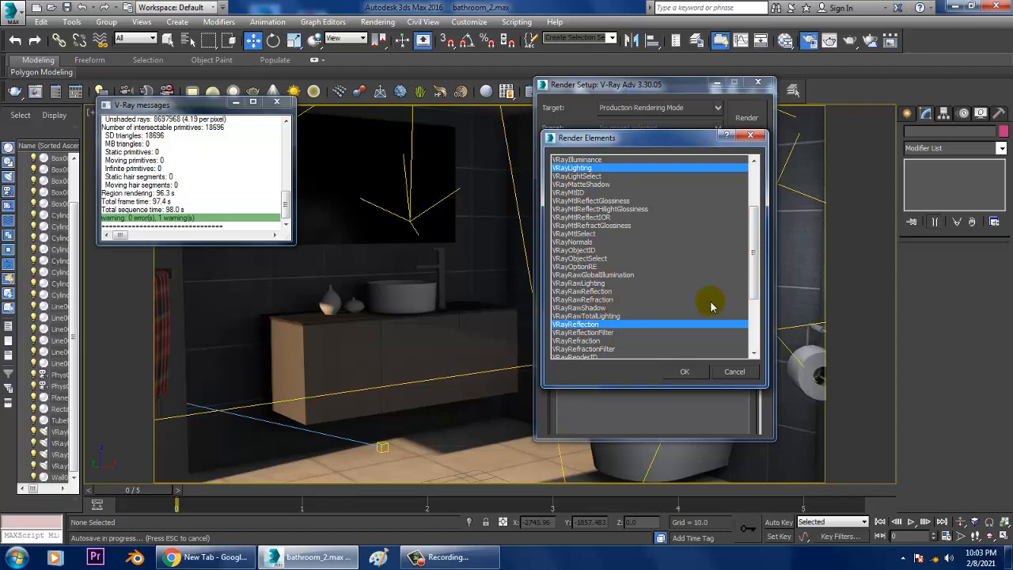
left_click(589, 340, "ctrl")
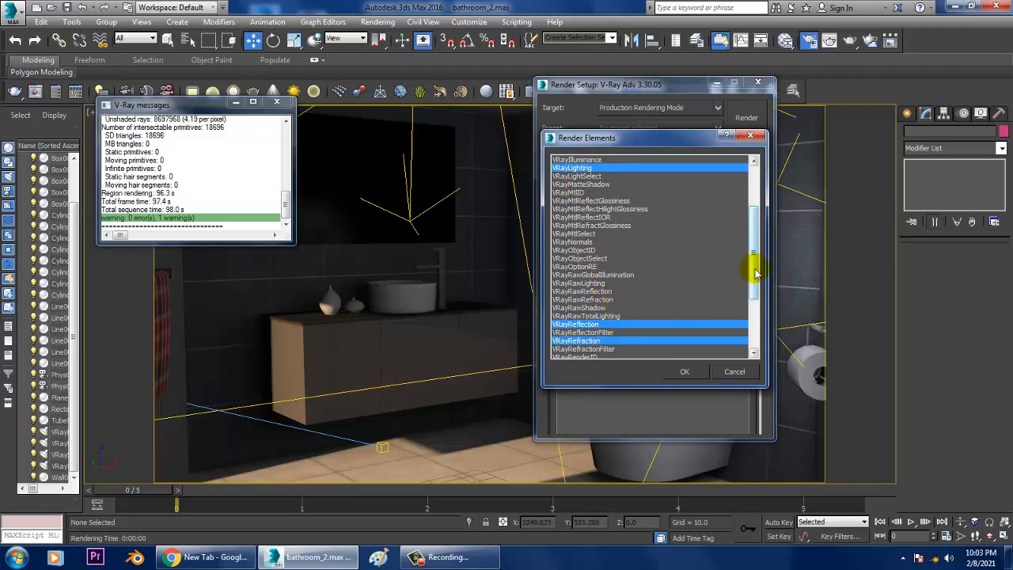
- Include VRayShadows, VRaySpecular and VRayZDepth in the selection and add all the selected render elements
left_click_drag(757, 267, 757, 301)
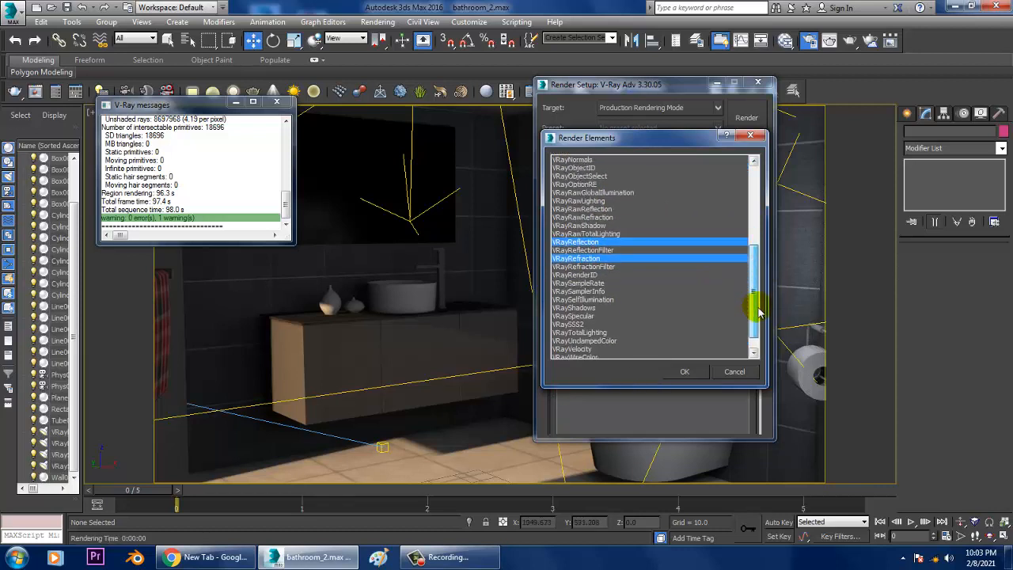
left_click(584, 307, "ctrl")
left_click(585, 316, "ctrl")
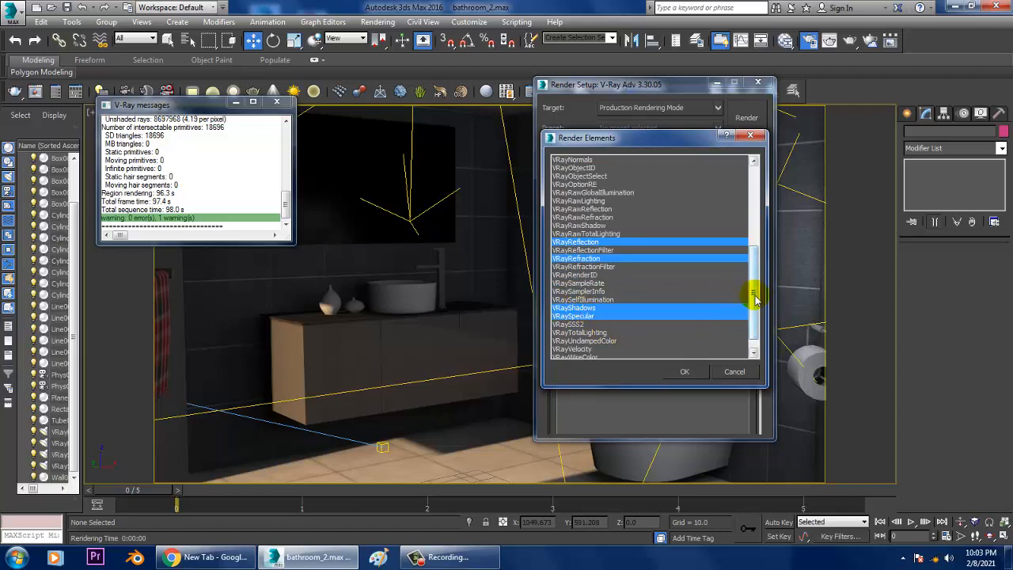
left_click_drag(755, 299, 755, 320)
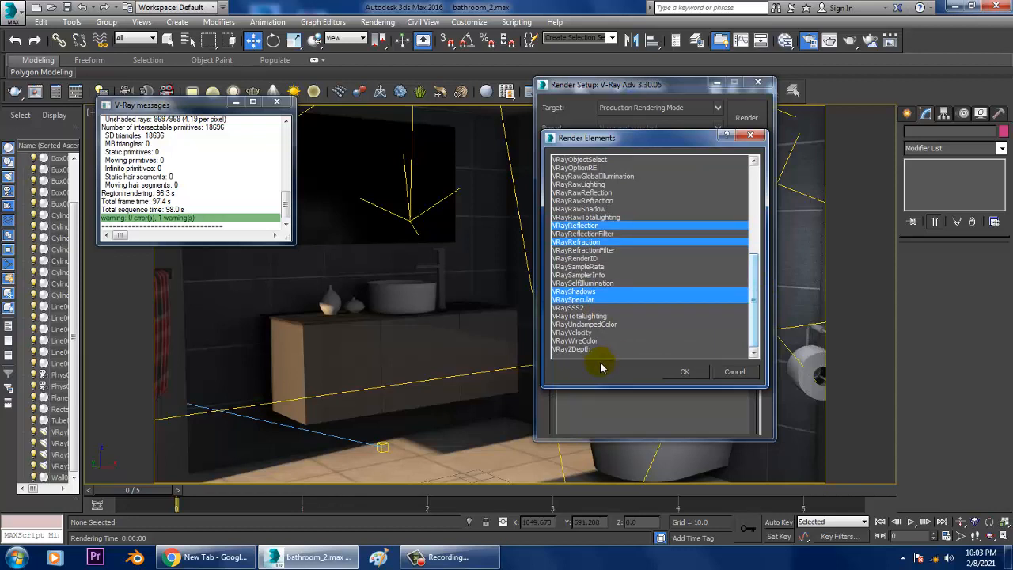
left_click(584, 349, "ctrl")
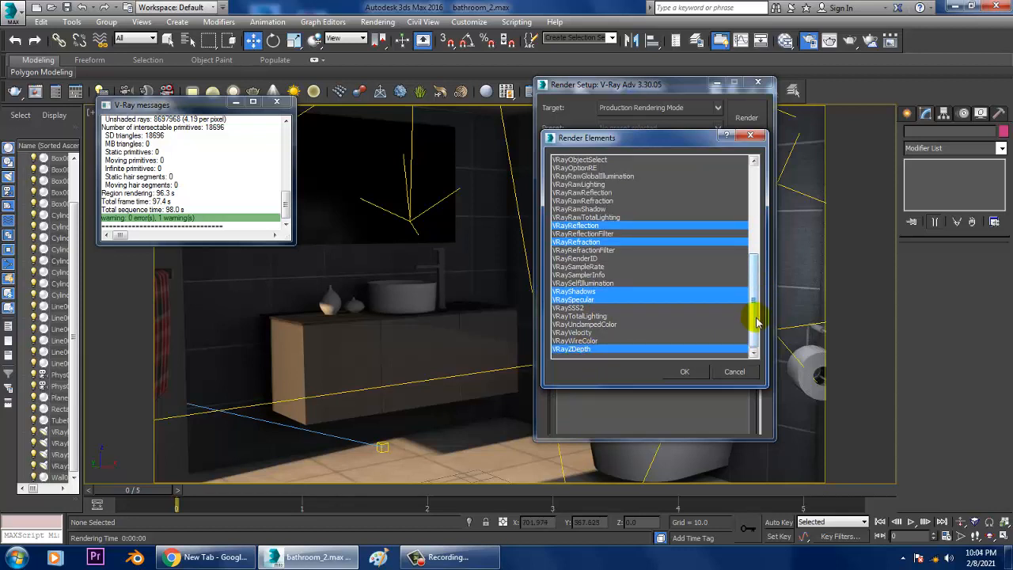
left_click_drag(756, 320, 755, 261)
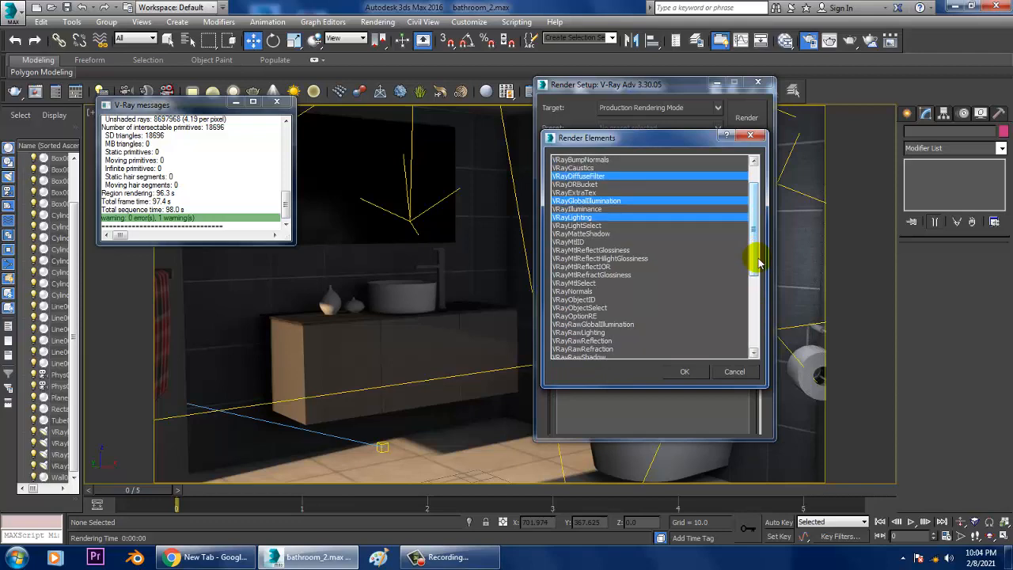
left_click(682, 371)
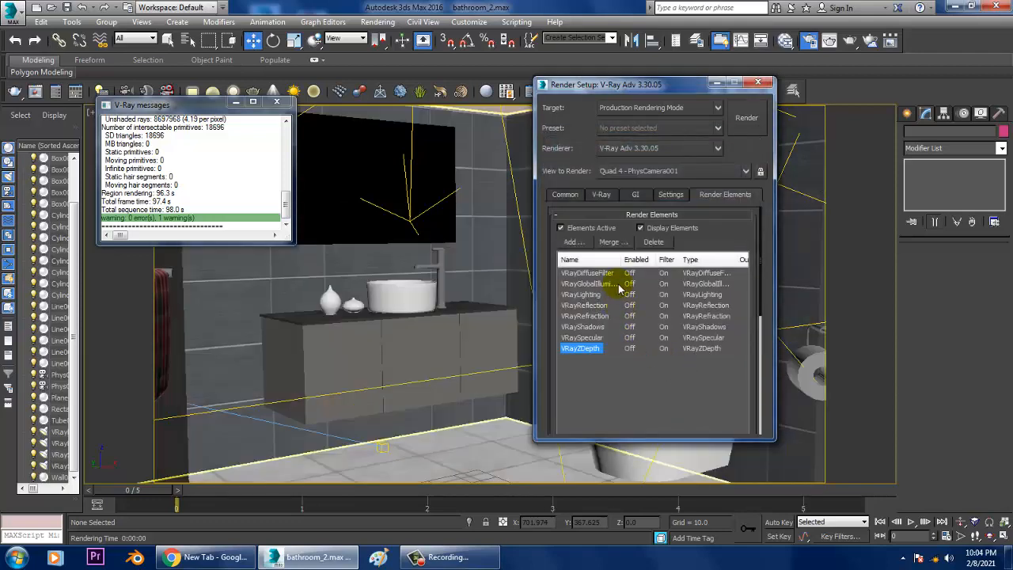
- Test-render the camera view, list the render element channels in the frame buffer, then stop the render and put away its windows
left_click(746, 118)
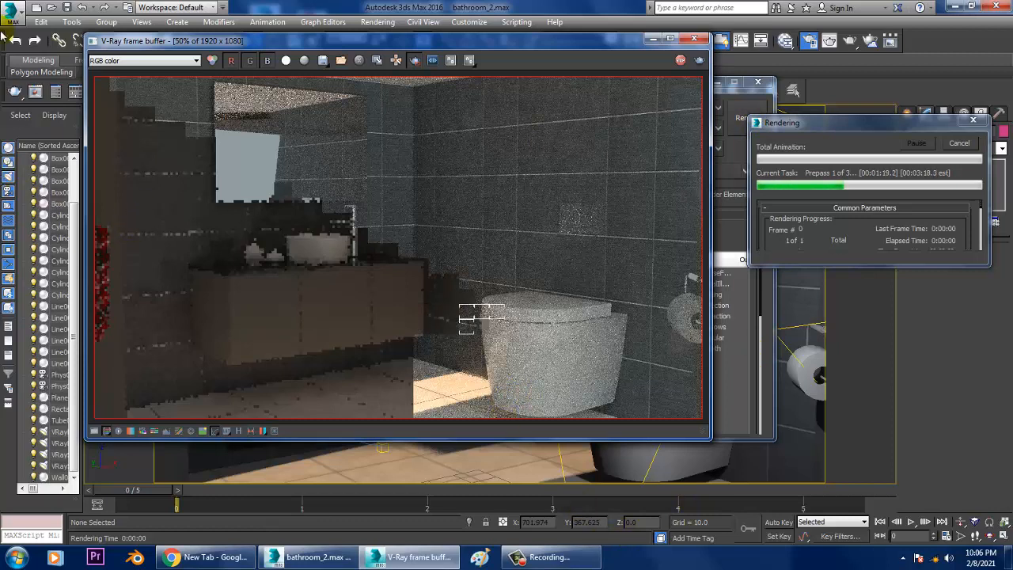
left_click(142, 63)
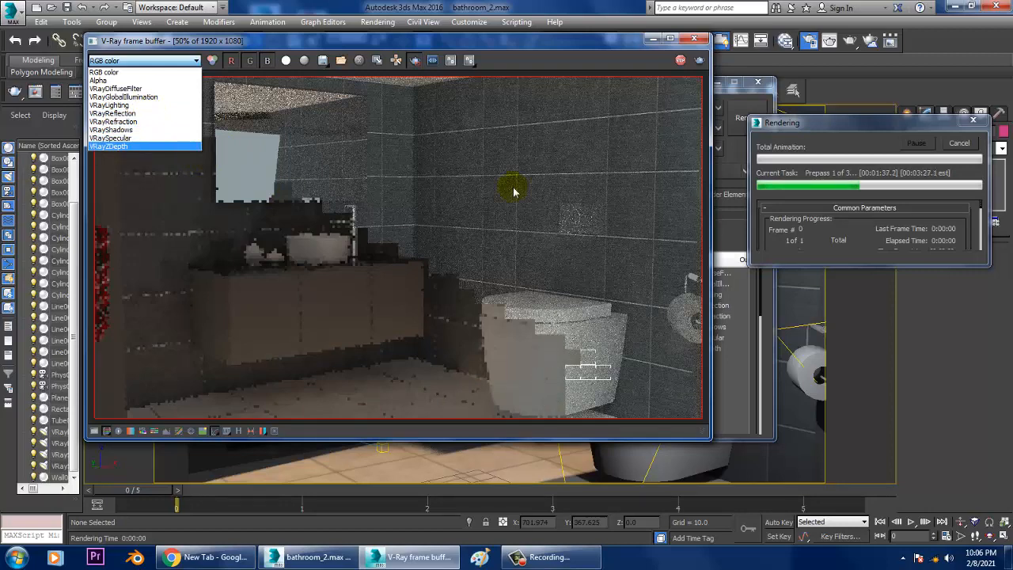
left_click(681, 58)
left_click(694, 39)
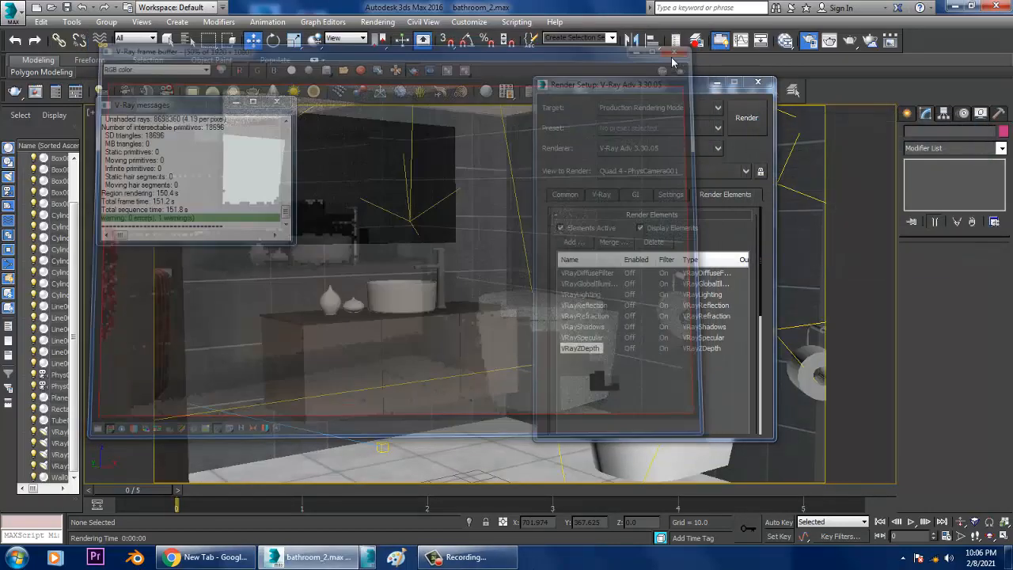
left_click(716, 83)
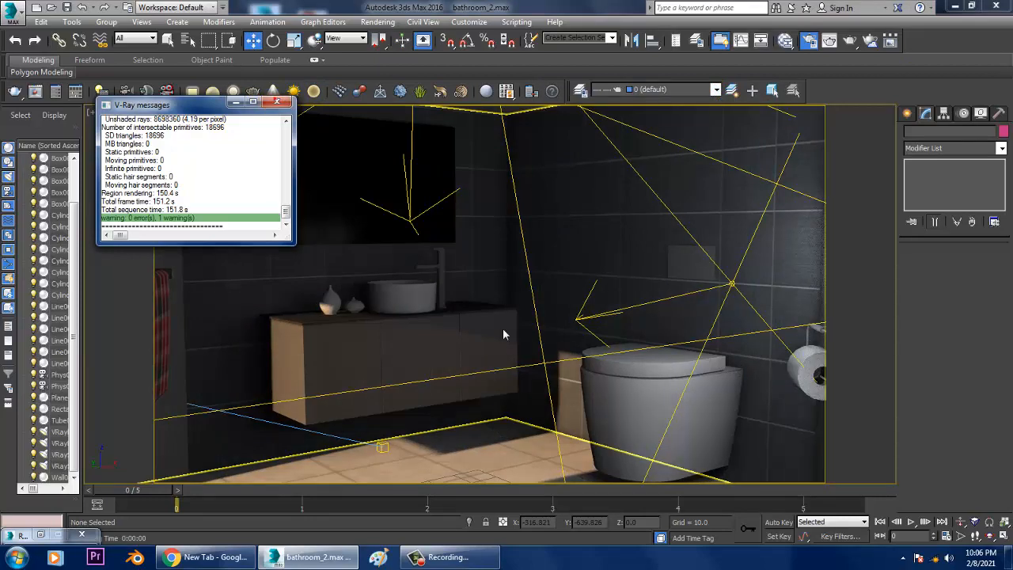
left_click(276, 102)
- Leave the camera view and inspect the bathroom and its VRaySun in perspective
left_click(346, 196)
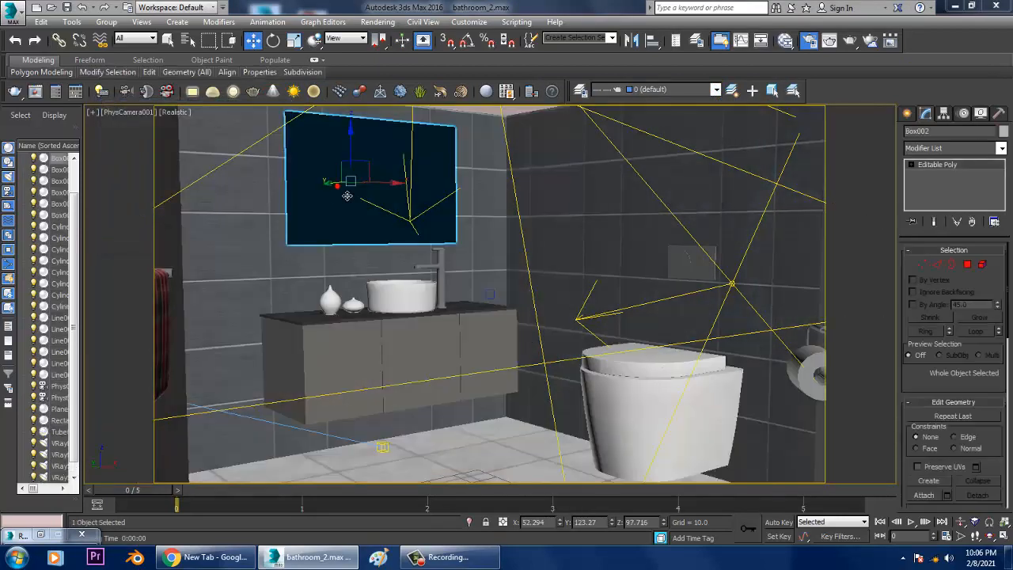
scroll(506, 302, "down", 10)
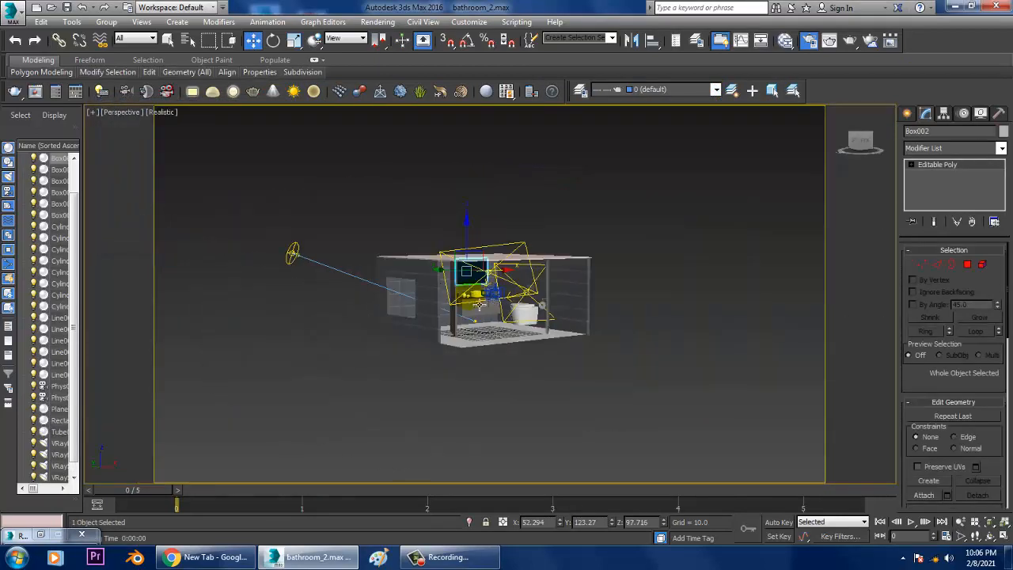
left_click(392, 285)
scroll(498, 273, "up", 10)
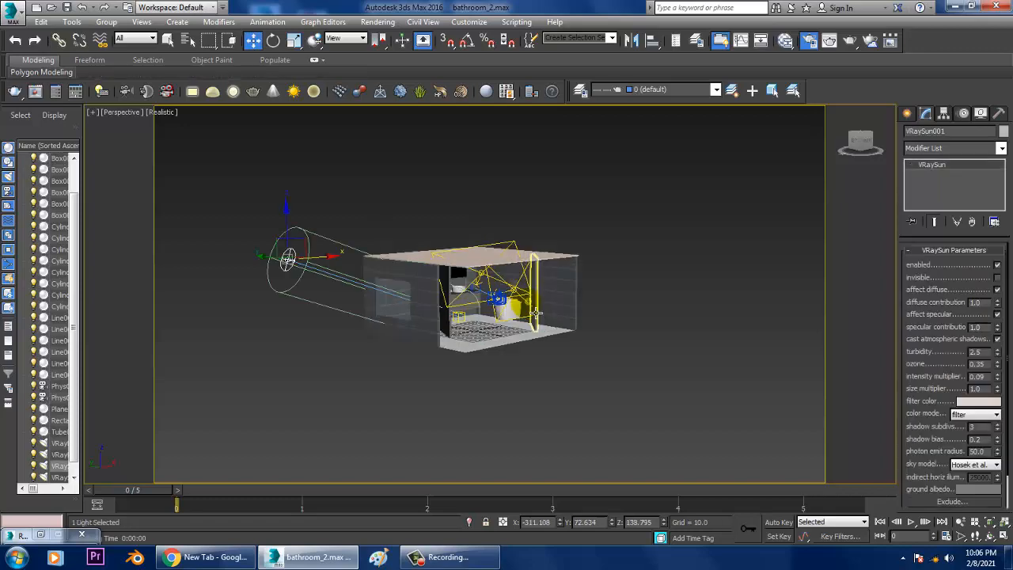
scroll(497, 273, "up", 12)
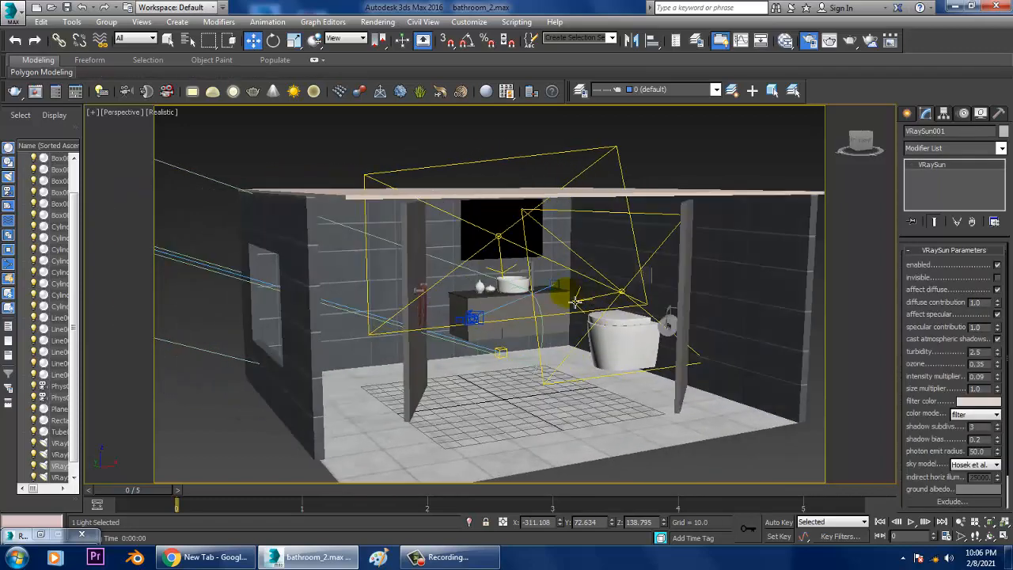
scroll(506, 249, "down", 8)
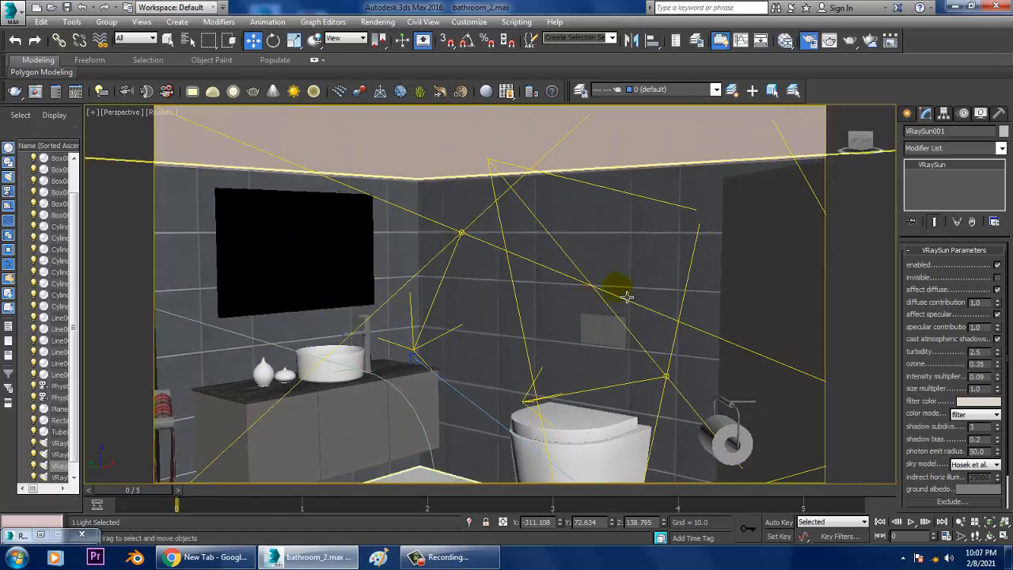
- Draw a plane VRayLight over the washbasin cabinet in the top view, with half-length about 53 and half-width about 23
left_click(907, 113)
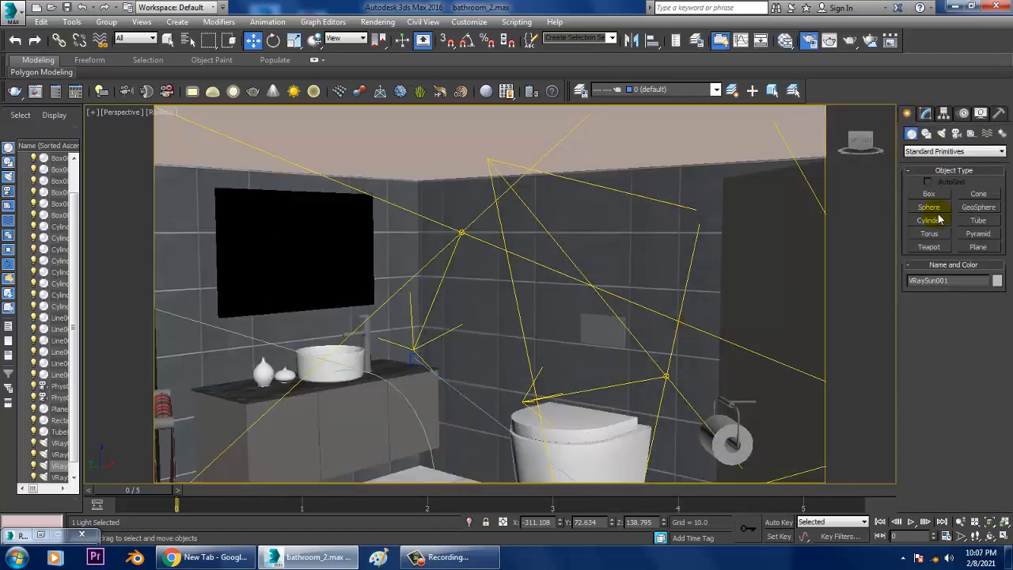
left_click(941, 132)
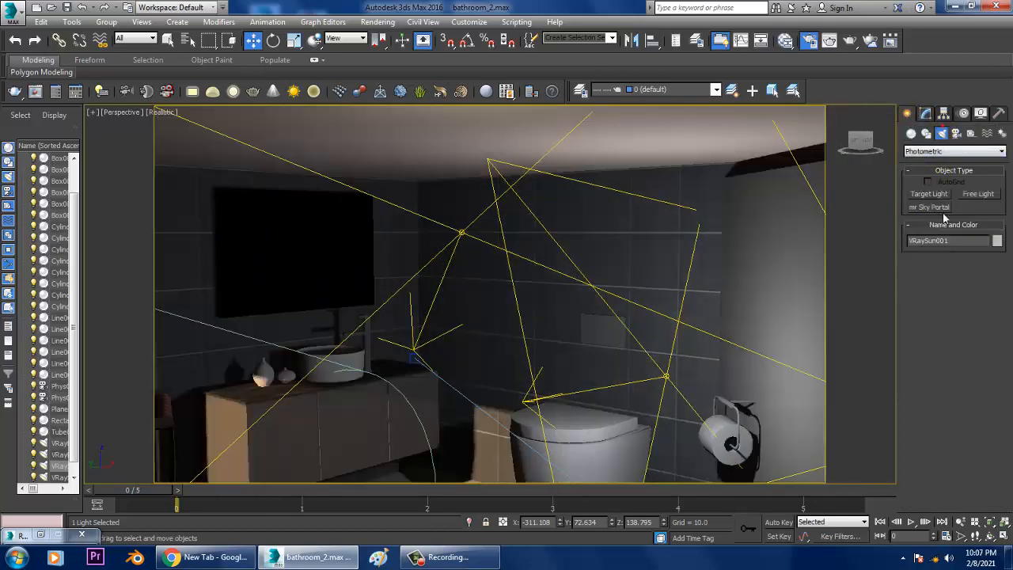
left_click(940, 151)
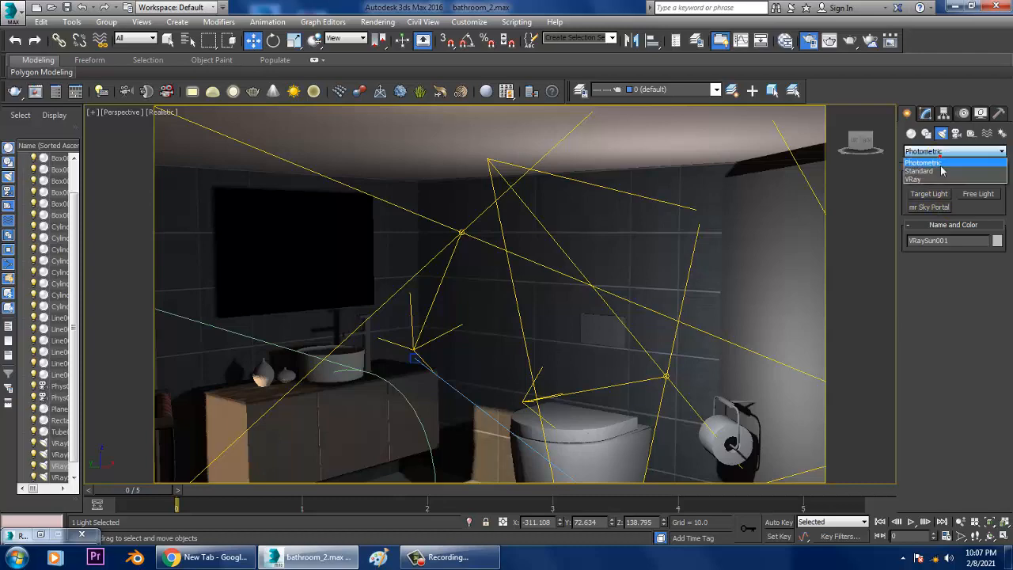
left_click(929, 180)
middle_click_drag(500, 310, 522, 308)
key("alt+w")
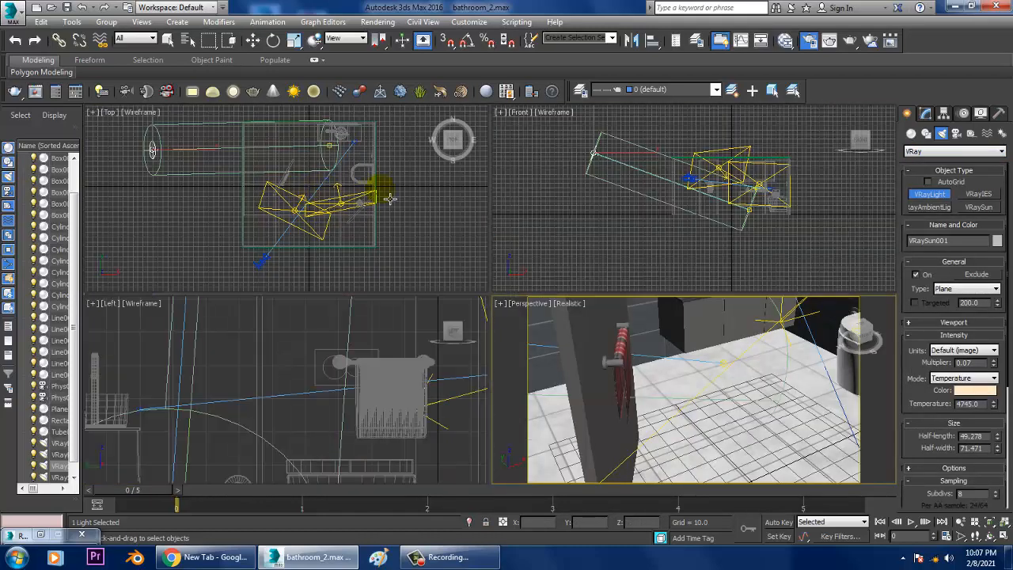
key("alt+w")
scroll(346, 188, "up", 4)
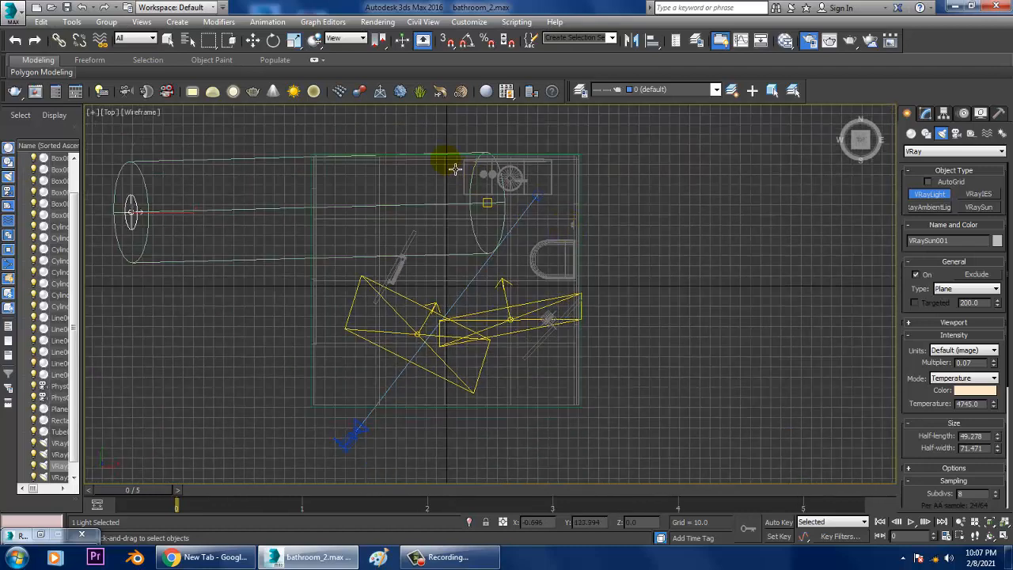
left_click_drag(457, 157, 572, 211)
key("w")
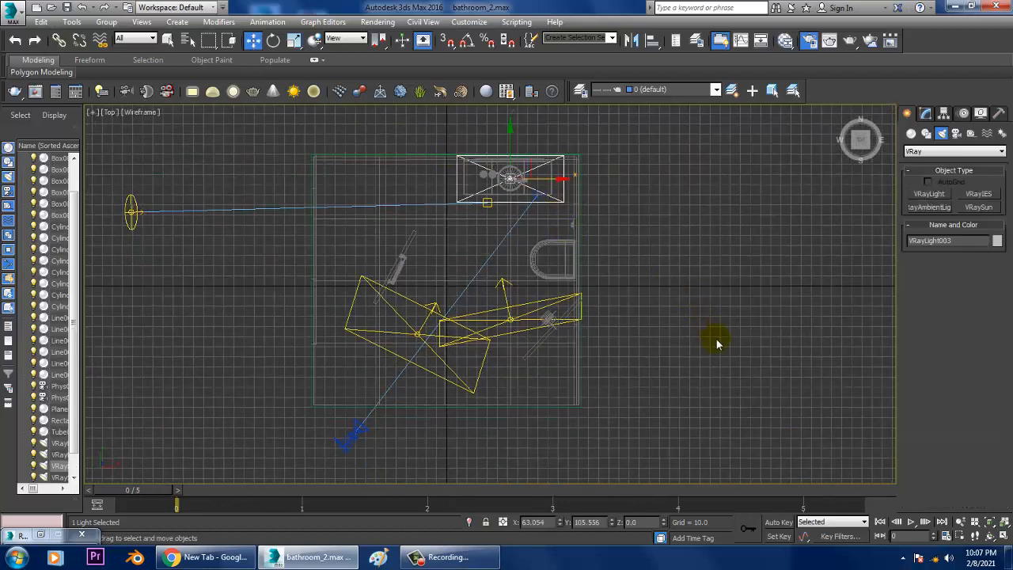
- Raise the new plane light from the floor to ceiling height above the mirror, at about Z 126.7
key("alt+w")
key("alt+w")
scroll(681, 264, "down", 10)
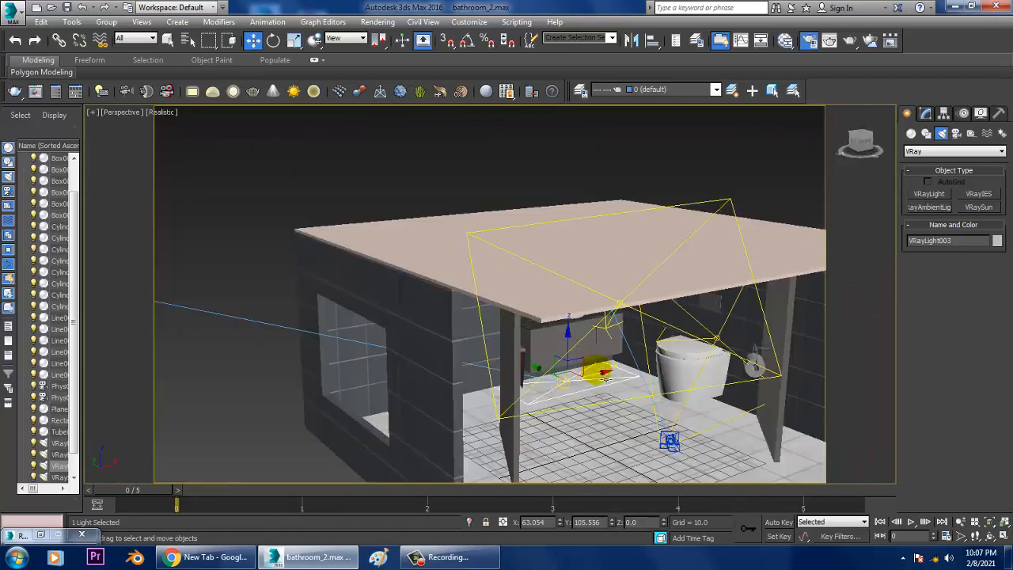
middle_click_drag(605, 378, 568, 345, "alt")
left_click_drag(562, 337, 568, 160)
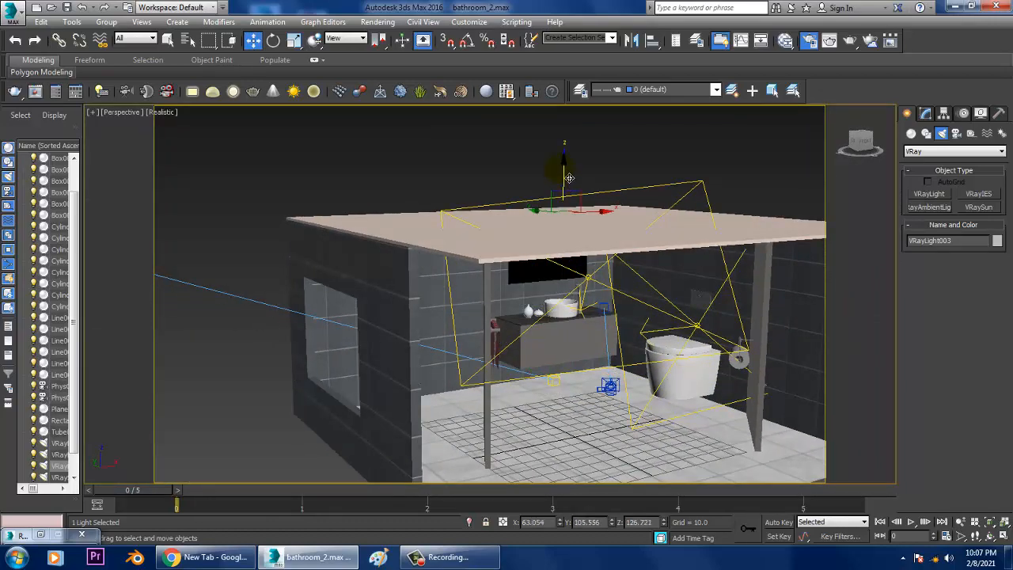
key("z")
middle_click_drag(556, 279, 557, 273, "alt")
middle_click_drag(546, 308, 554, 302)
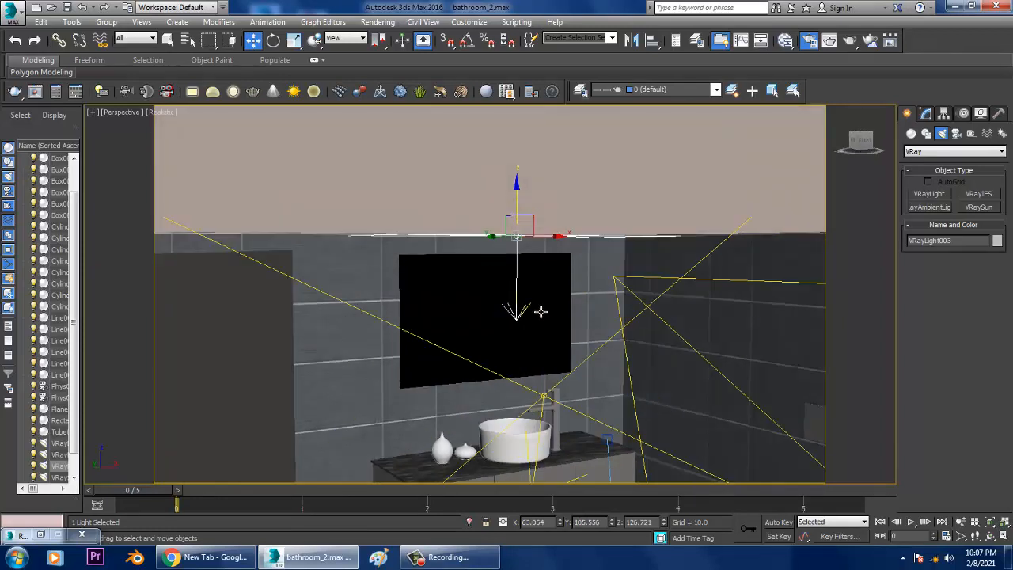
scroll(534, 314, "up", 3)
key("e")
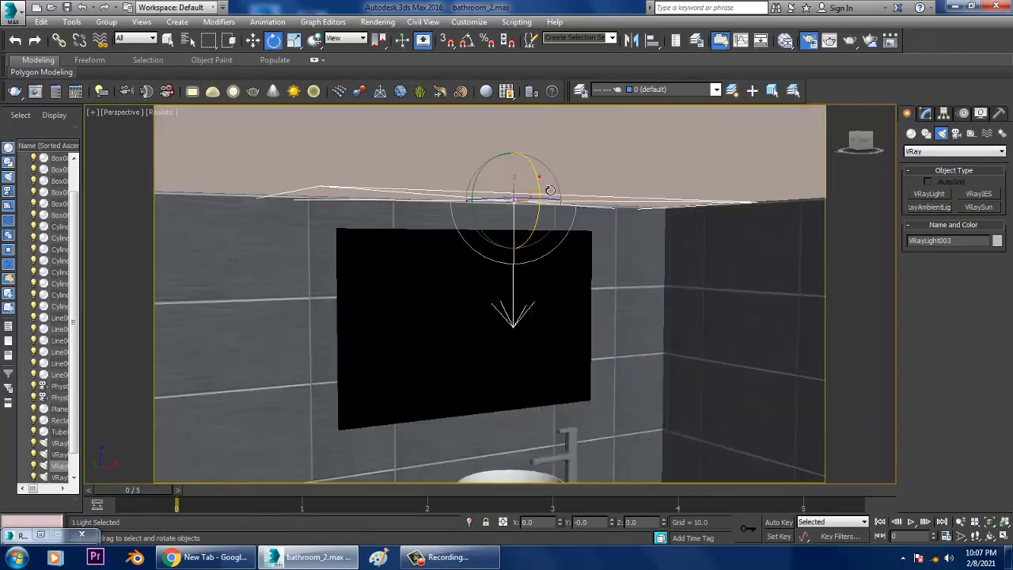
left_click_drag(539, 176, 522, 181)
key("ctrl+z")
- Move the plane light slightly down and away from the mirror wall, to about Y 102.4 and Z 124
key("w")
middle_click_drag(534, 212, 546, 215, "alt")
left_click_drag(500, 222, 513, 222)
- Set the plane light's intensity multiplier to 0.04 and its colour temperature to about 4650
left_click(926, 114)
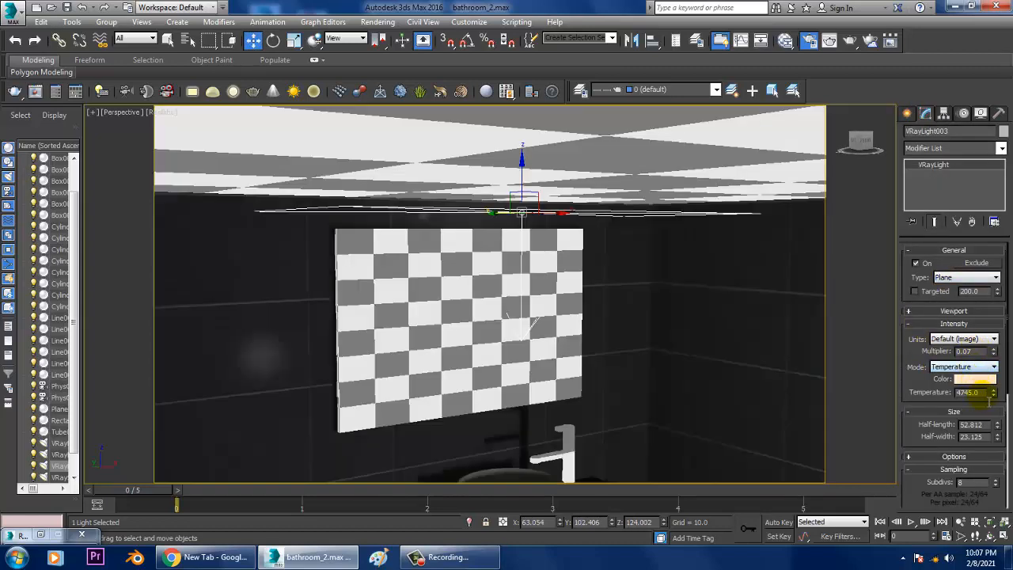
mouse_move(670, 330)
middle_mouse_down()
mouse_move(663, 208)
mouse_move(673, 268)
middle_mouse_up()
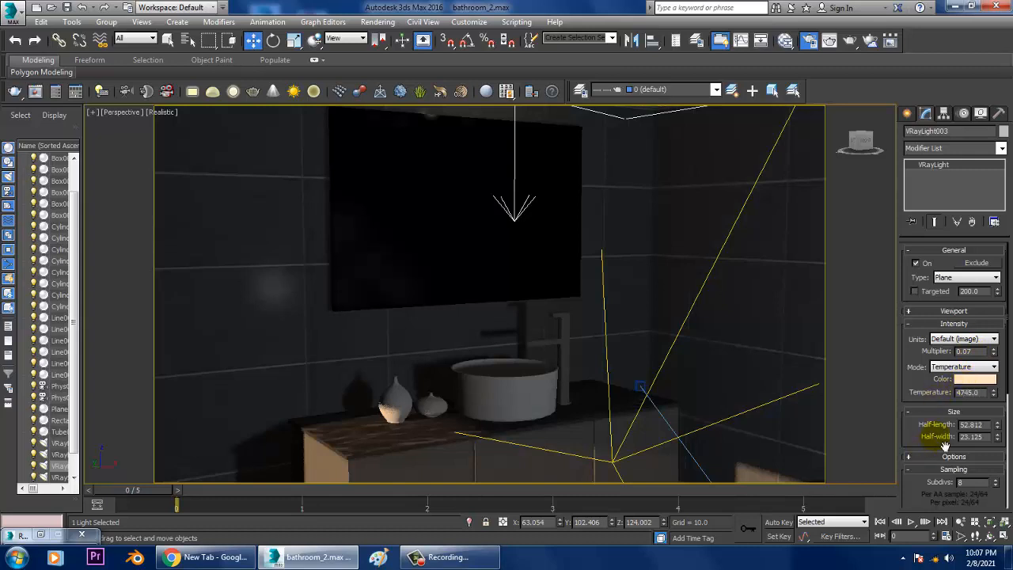
left_click_drag(994, 354, 1001, 351)
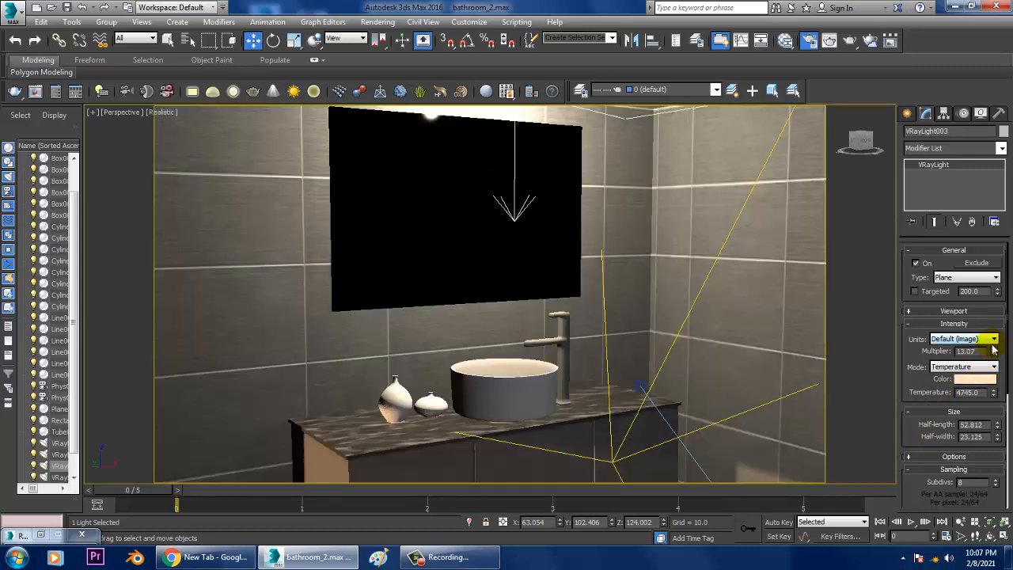
mouse_move(994, 349)
left_mouse_down()
mouse_move(1007, 376)
mouse_move(995, 352)
mouse_move(936, 354)
left_mouse_up()
type("0")
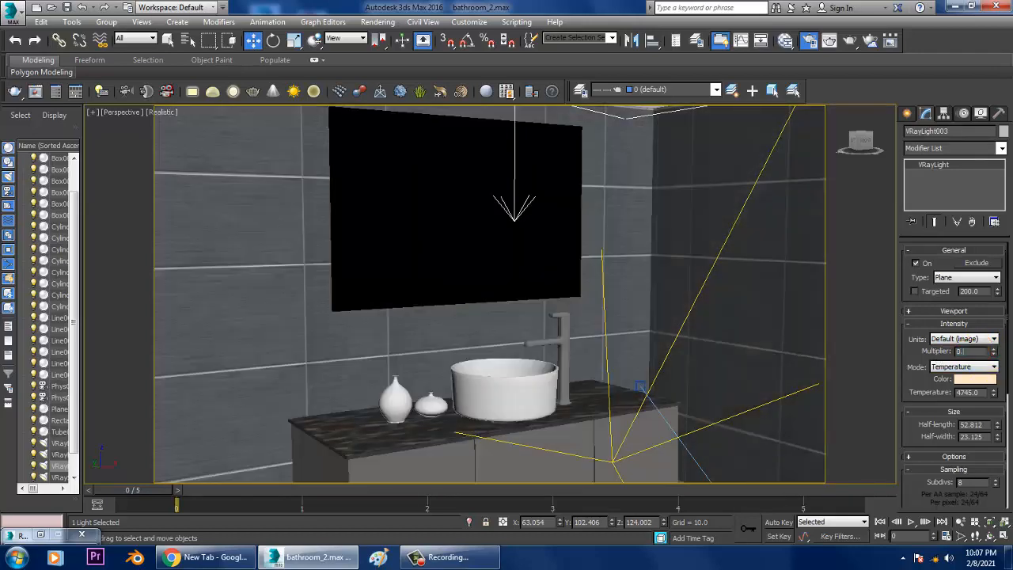
type(".1")
key("Return")
type("4")
key("Return")
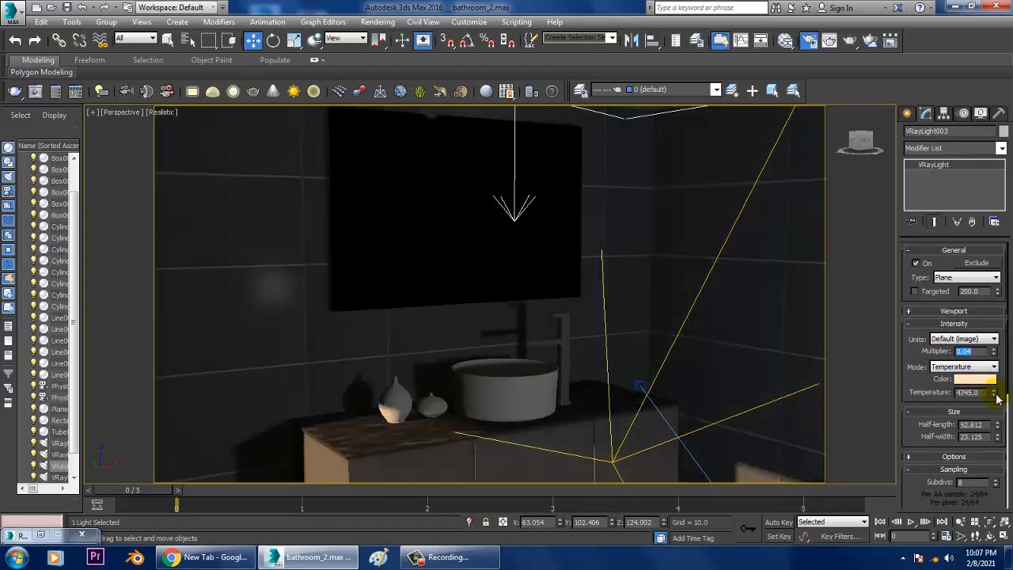
left_click(995, 395)
left_click_drag(1005, 419, 989, 400)
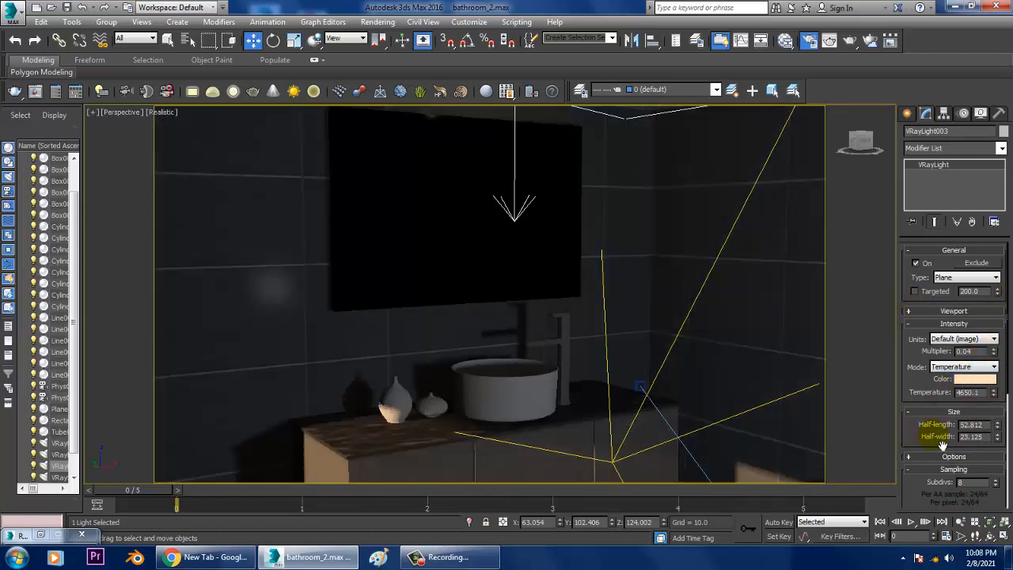
- Expand the plane light's options, check the Cast shadows setting and examine the lighting around the mirror
left_click(930, 458)
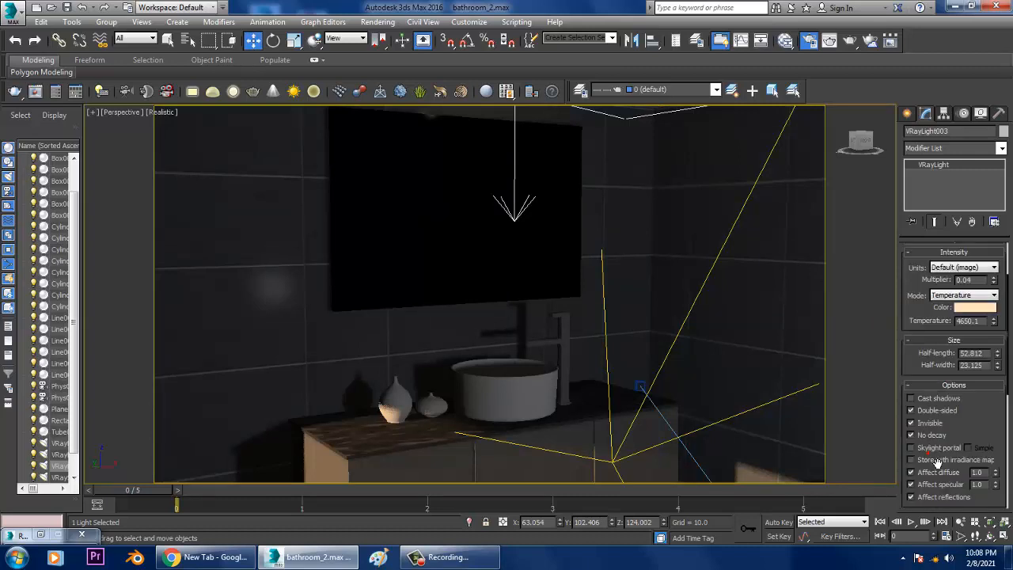
left_click(936, 402)
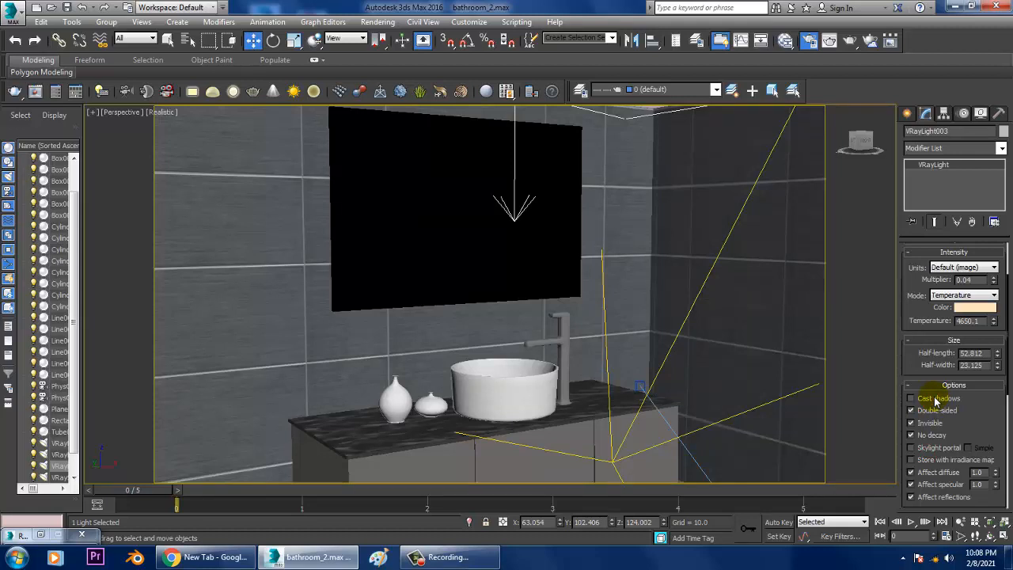
left_click(936, 401)
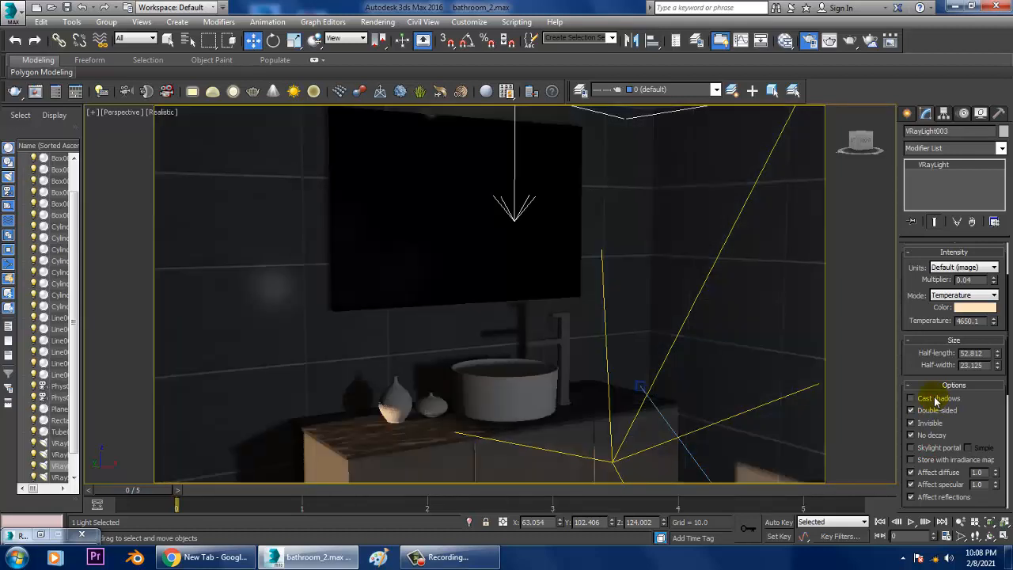
middle_click_drag(640, 365, 715, 358, "alt")
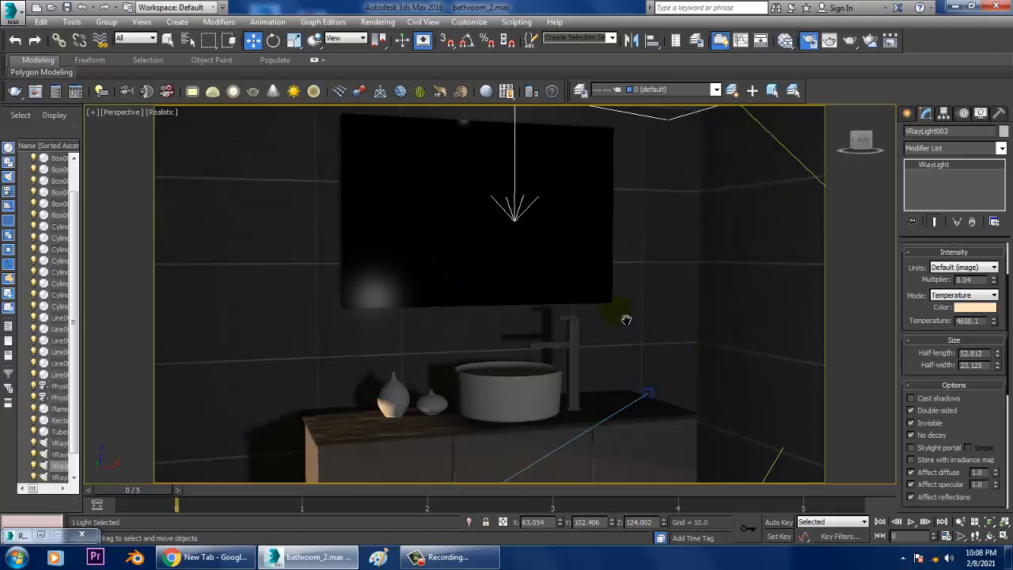
- Render a test image of the bathroom through the PhysCamera001 view, inspect the lighting and close the frame buffer
scroll(626, 319, "down", 5)
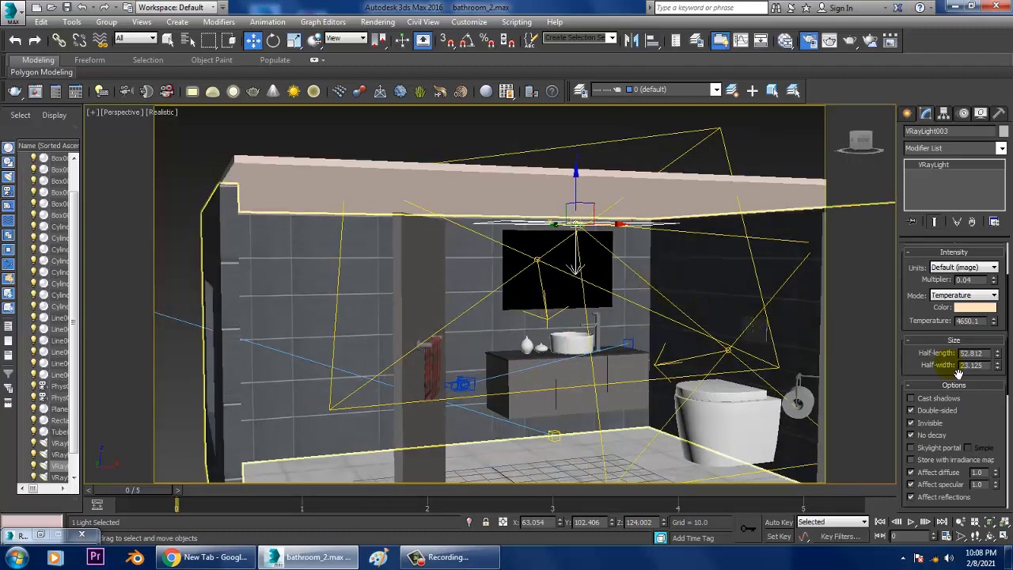
left_click_drag(981, 455, 988, 179)
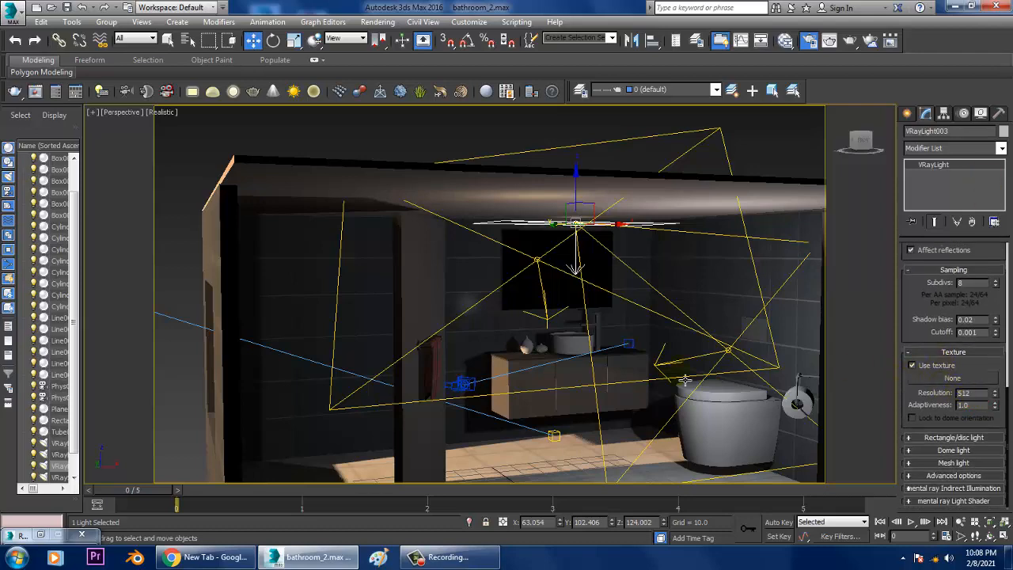
key("c")
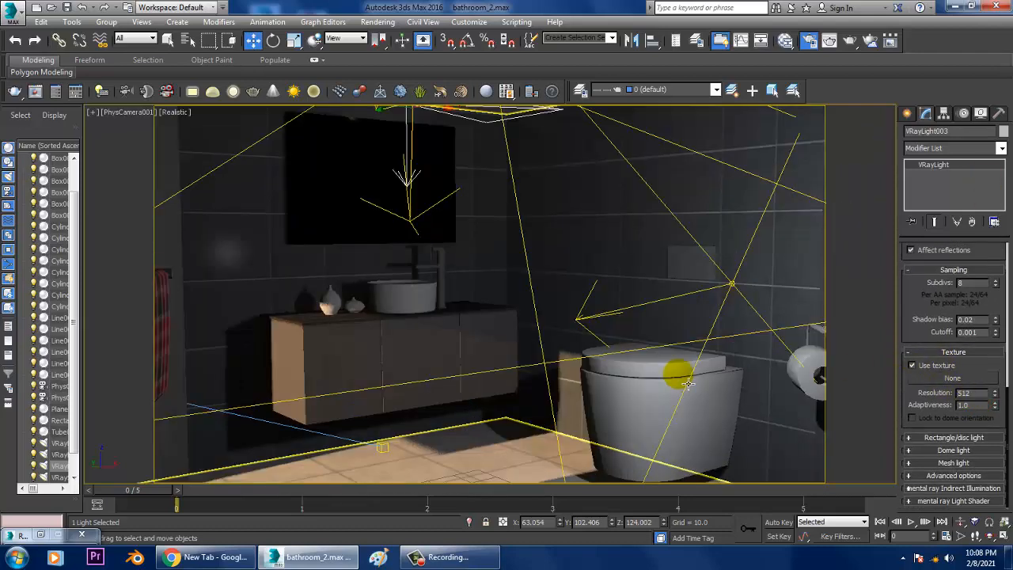
left_click(379, 21)
left_click(394, 38)
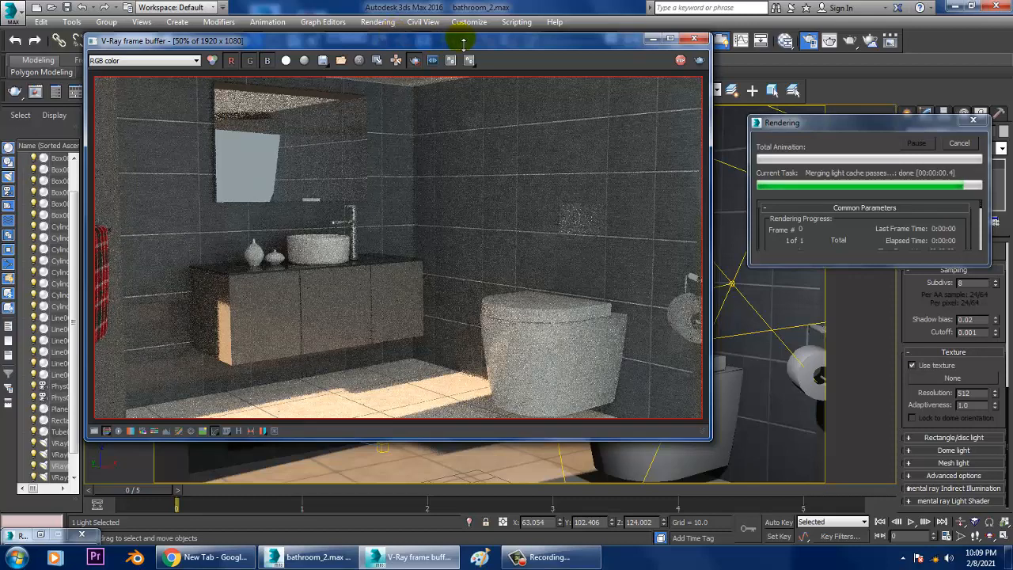
left_click(693, 40)
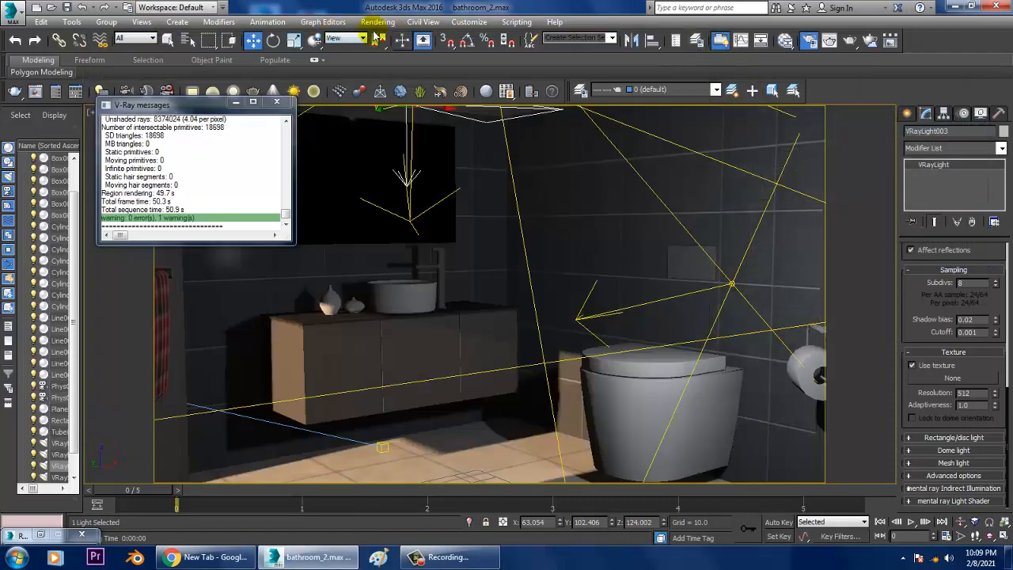
- Open the render setup and set the V-Ray image sampler's minimum shading rate to 12
left_click(377, 21)
left_click(430, 82)
left_click(383, 22)
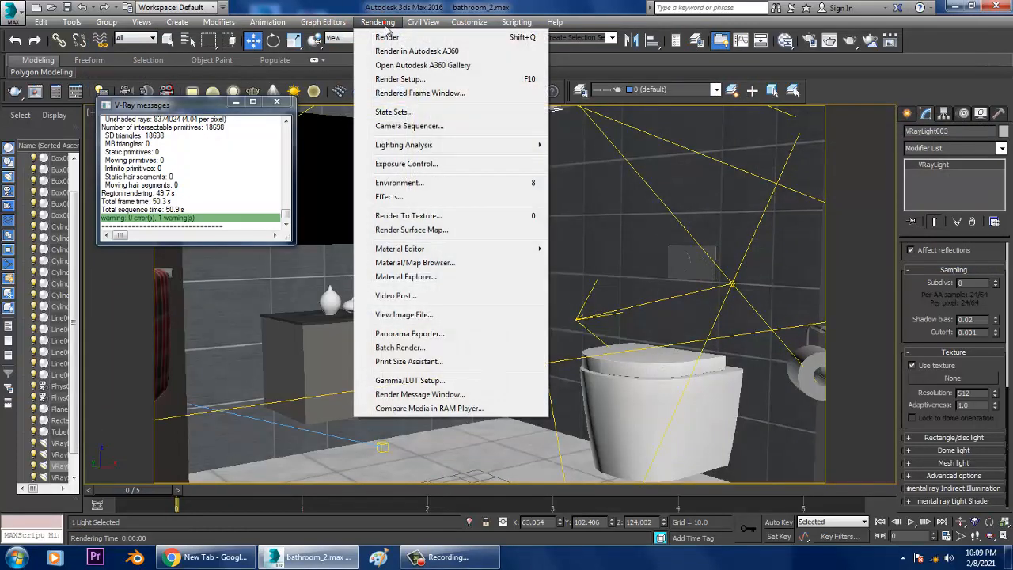
left_click(432, 80)
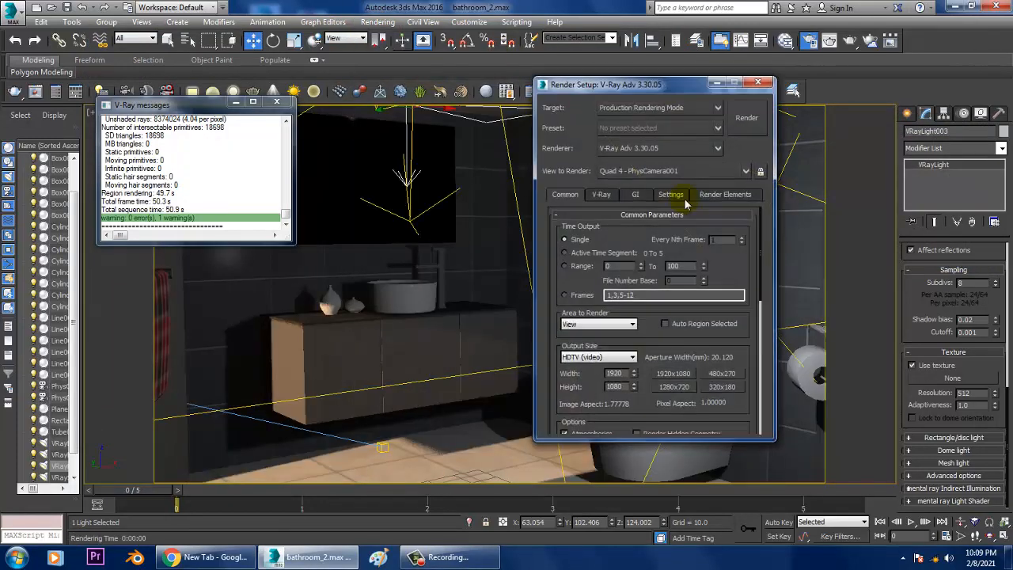
left_click(601, 195)
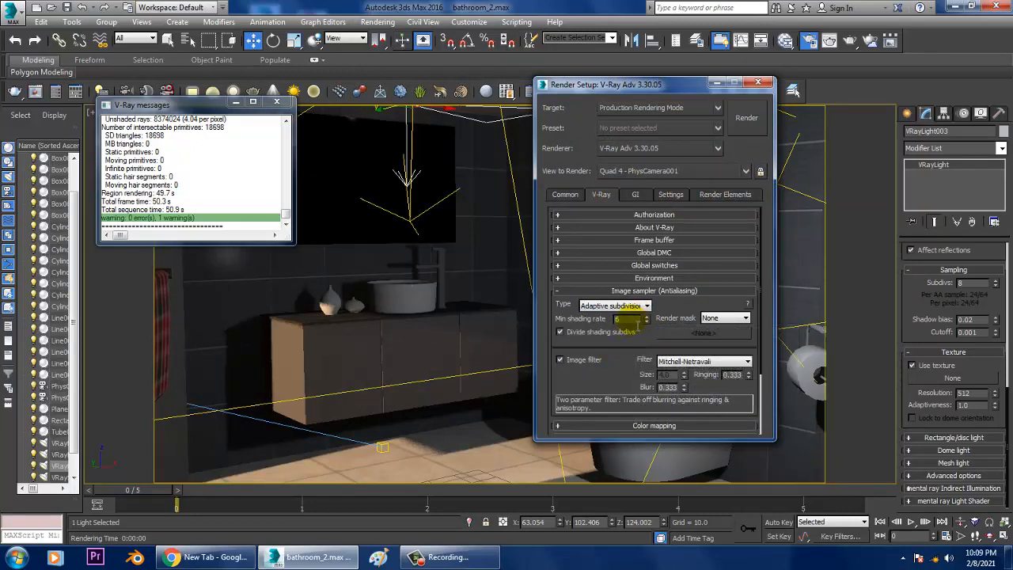
left_click_drag(629, 320, 594, 322)
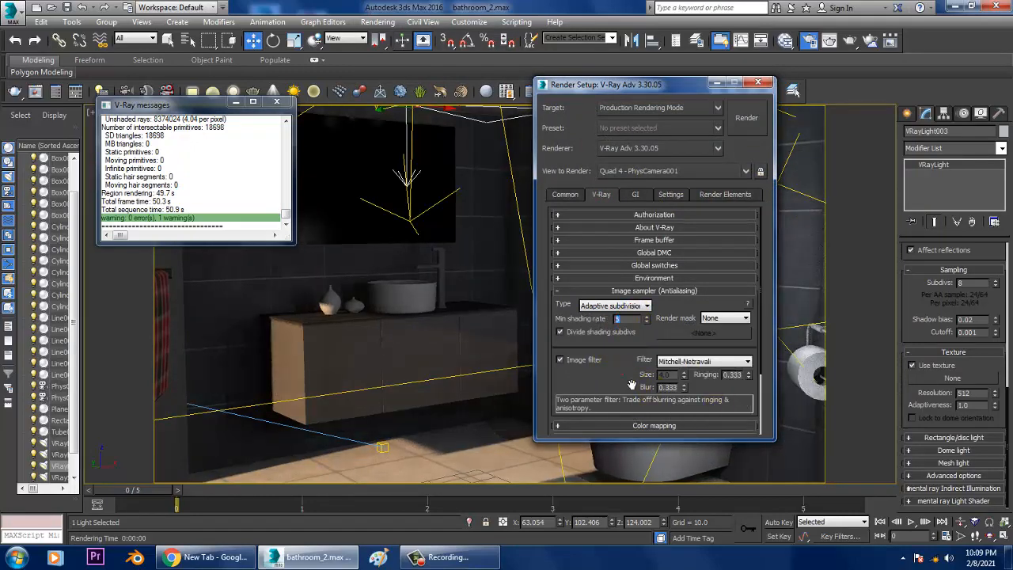
type("12")
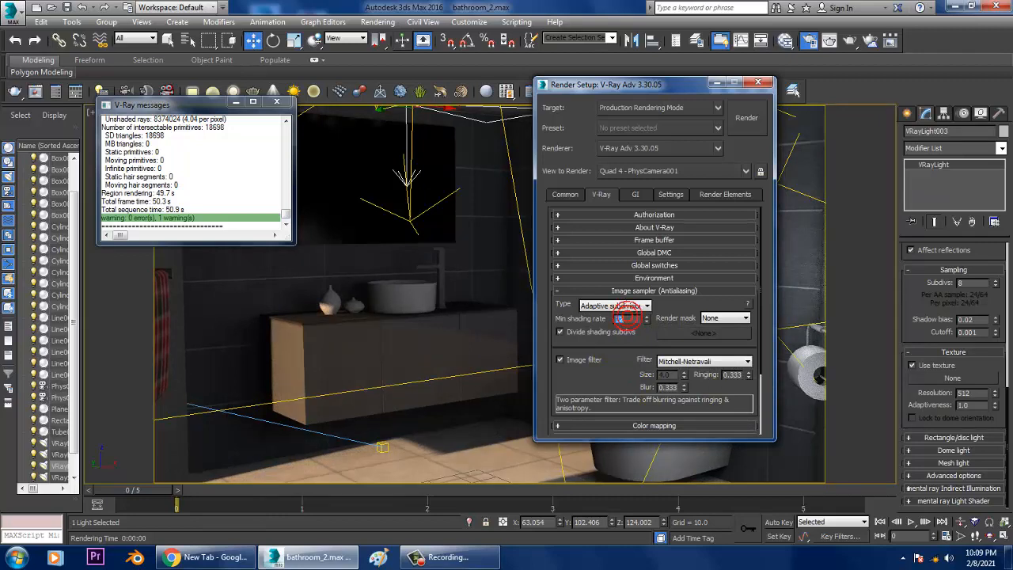
key("Return")
- Try Exponential as the colour mapping type with a short test render, stopping it early and closing the frame buffer
left_click_drag(649, 377, 645, 291)
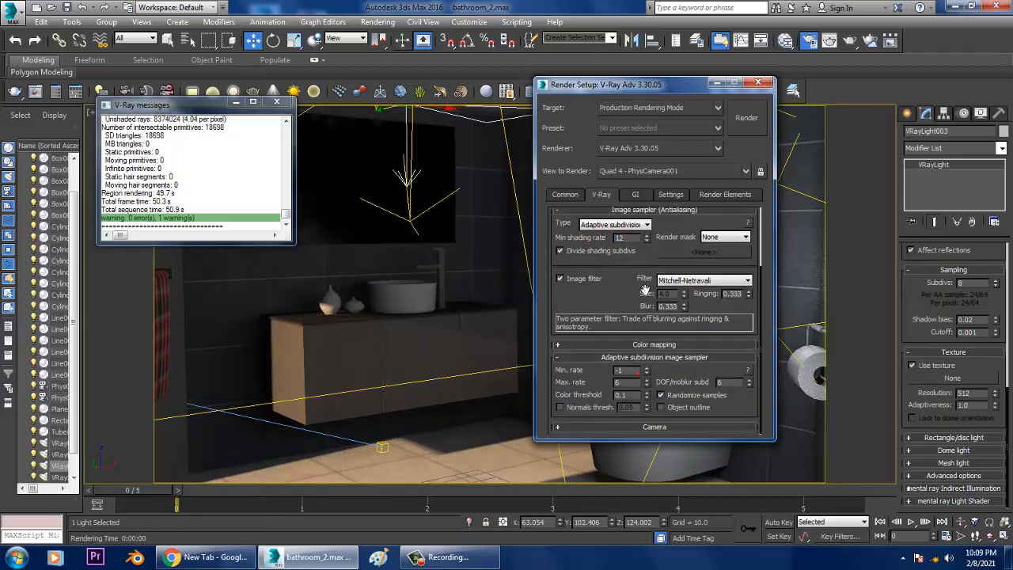
left_click(642, 347)
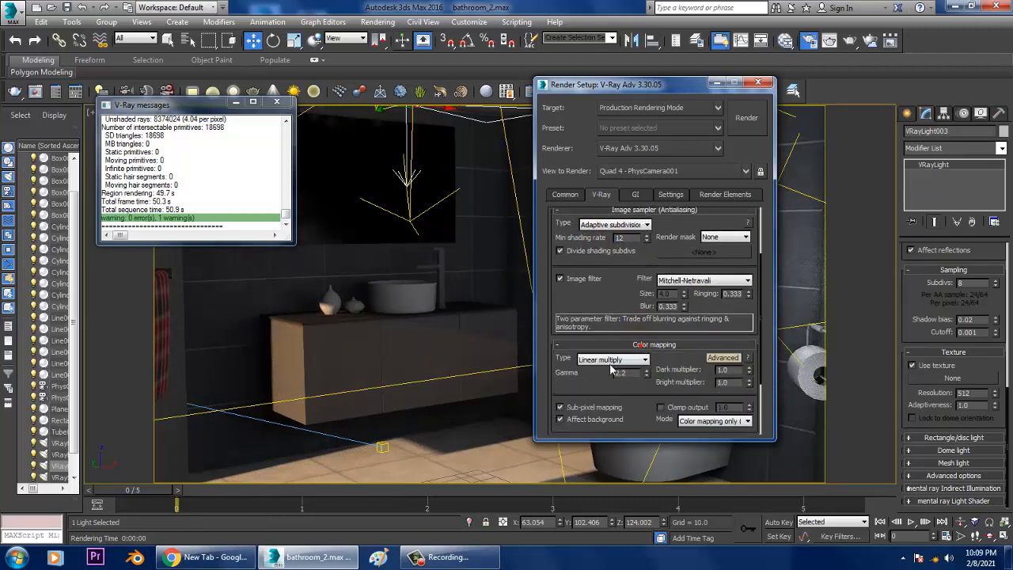
left_click(611, 362)
left_click(603, 376)
left_click(740, 121)
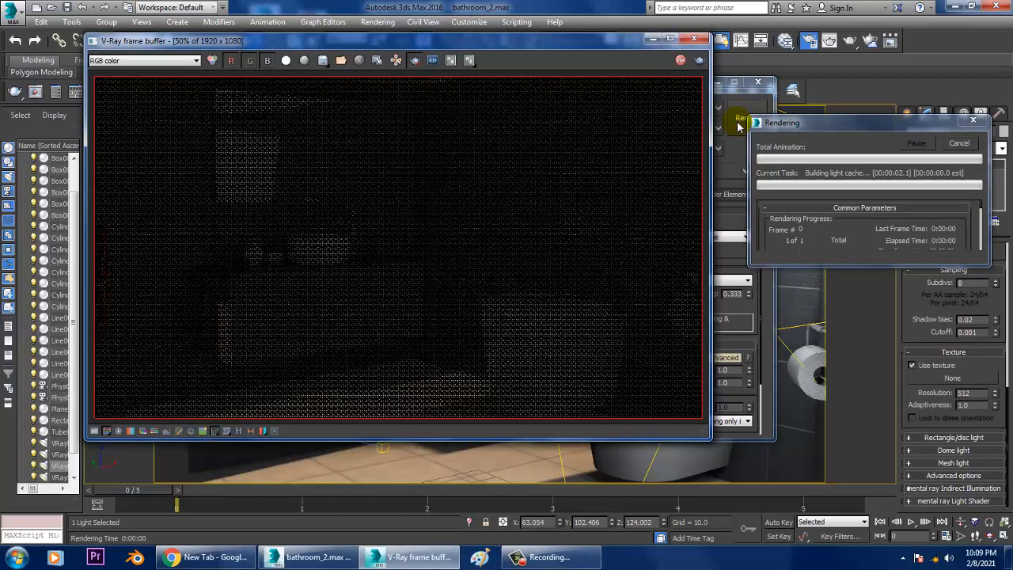
left_click(682, 59)
left_click(694, 39)
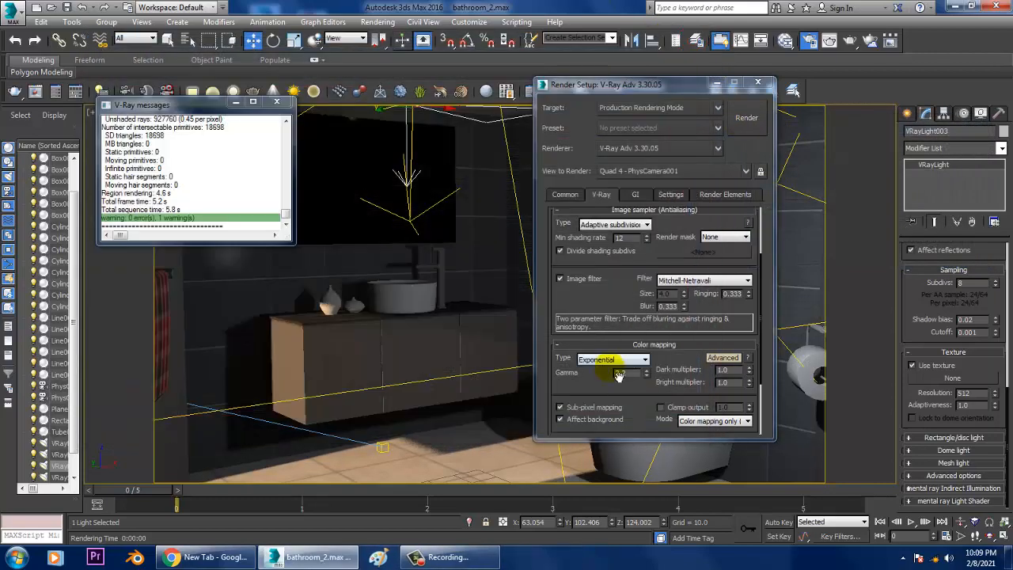
- Switch the colour mapping type back to Linear multiply
mouse_move(614, 363)
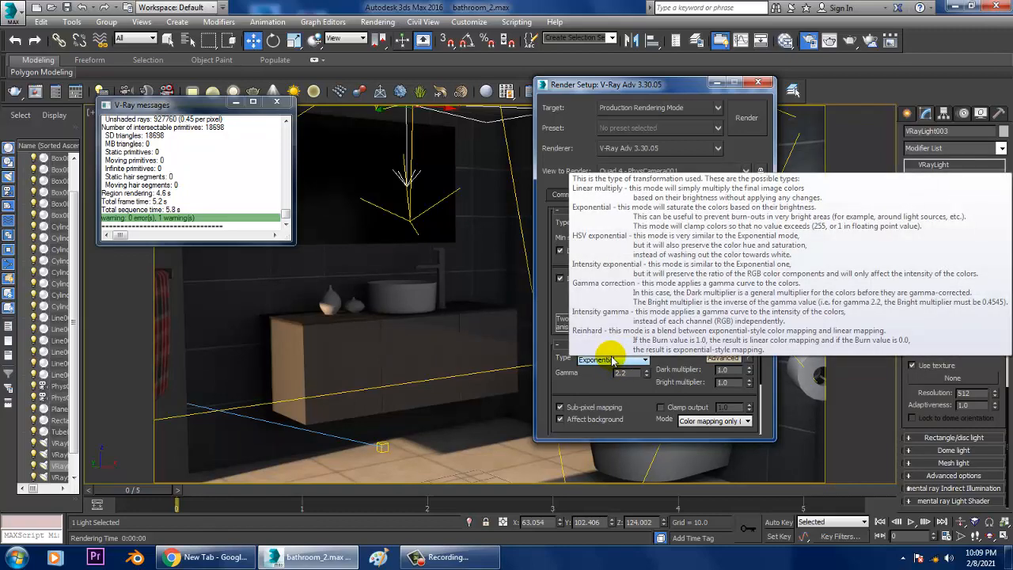
left_click(613, 360)
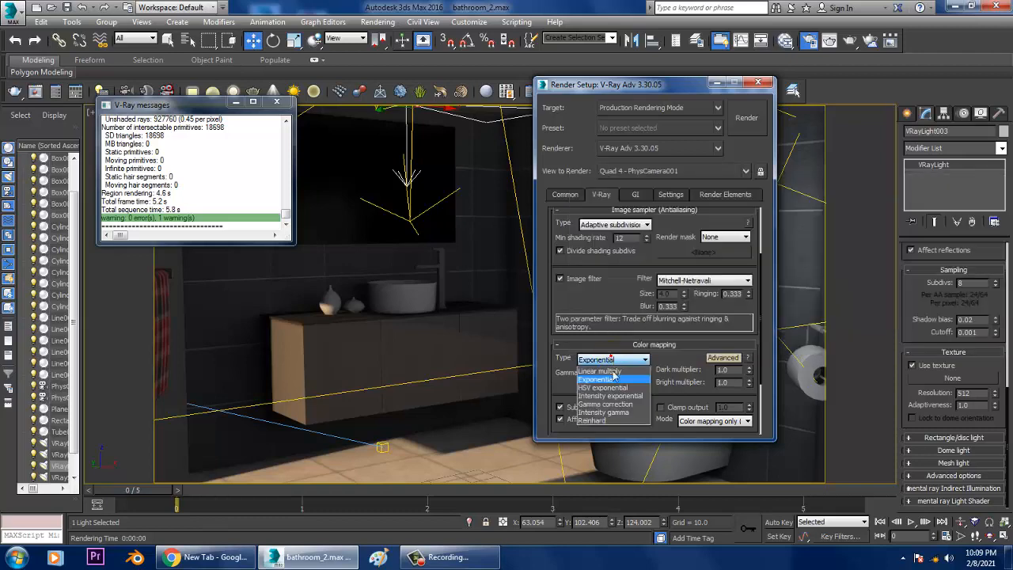
left_click(620, 374)
- Set the minimum rate of the adaptive subdivision image sampler to 2
scroll(621, 406, "down", 5)
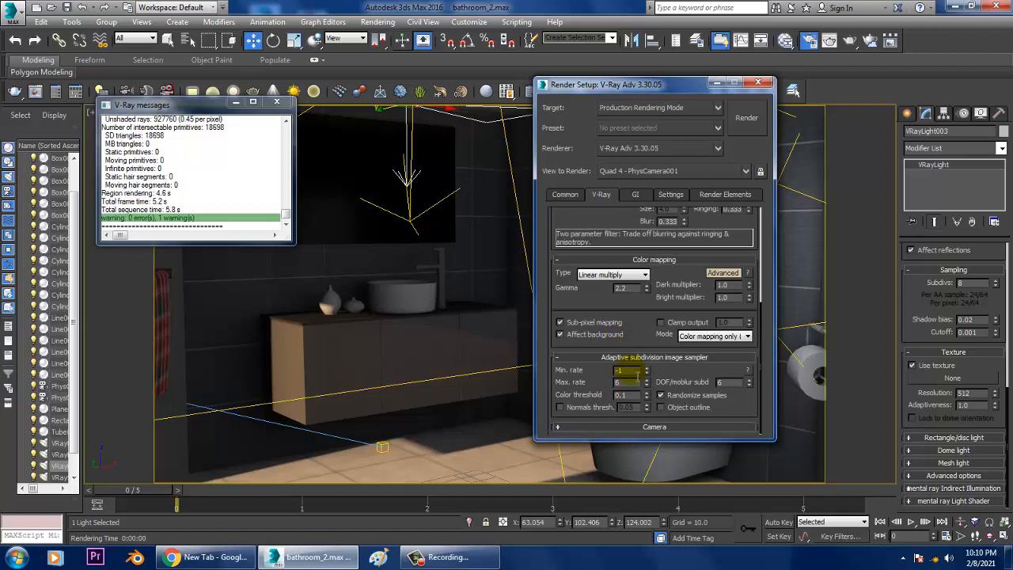
double_click(625, 371)
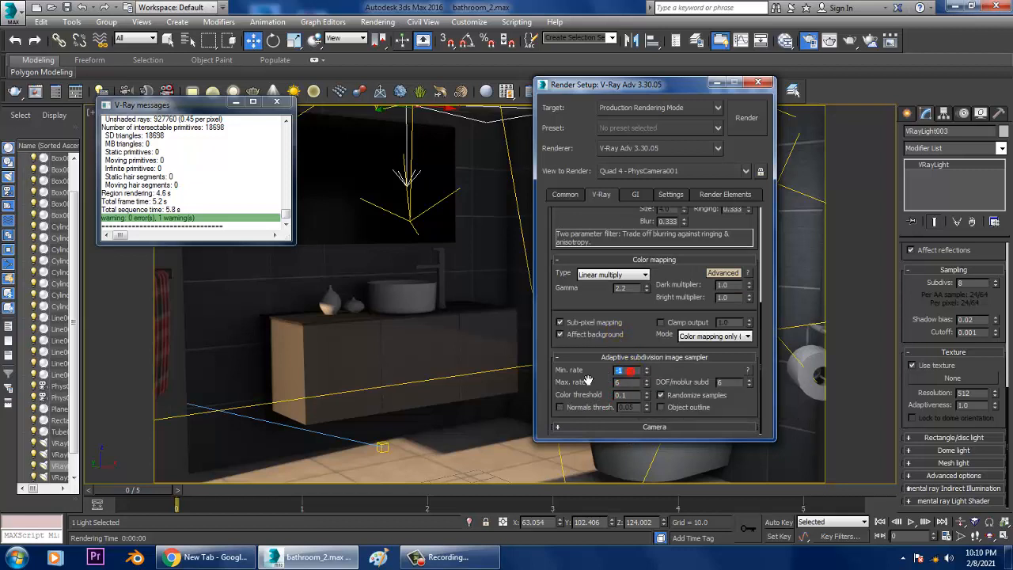
type("2")
double_click(626, 383)
- Enable detail enhancement for the irradiance map in the global illumination settings
left_click(634, 195)
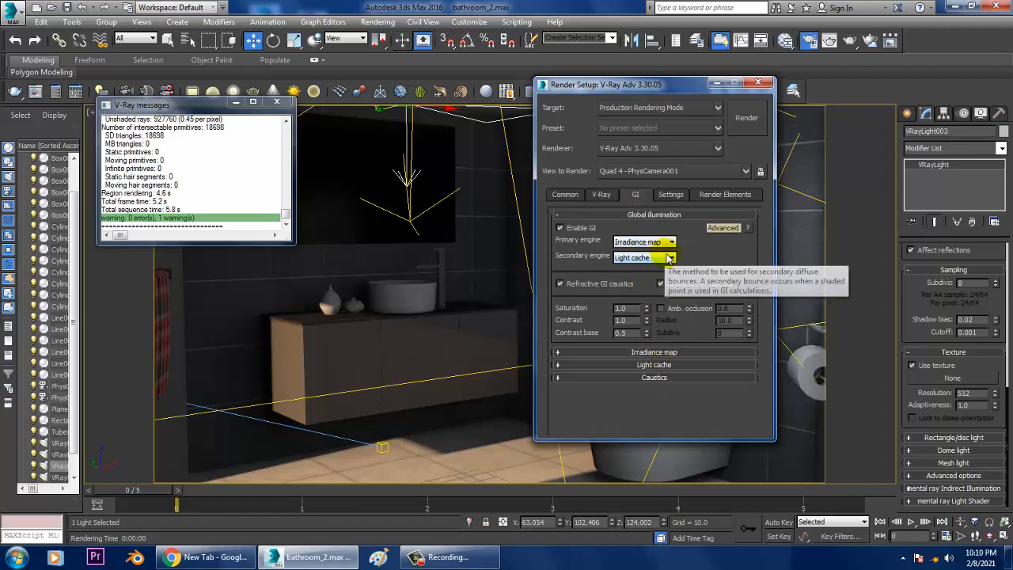
left_click(652, 358)
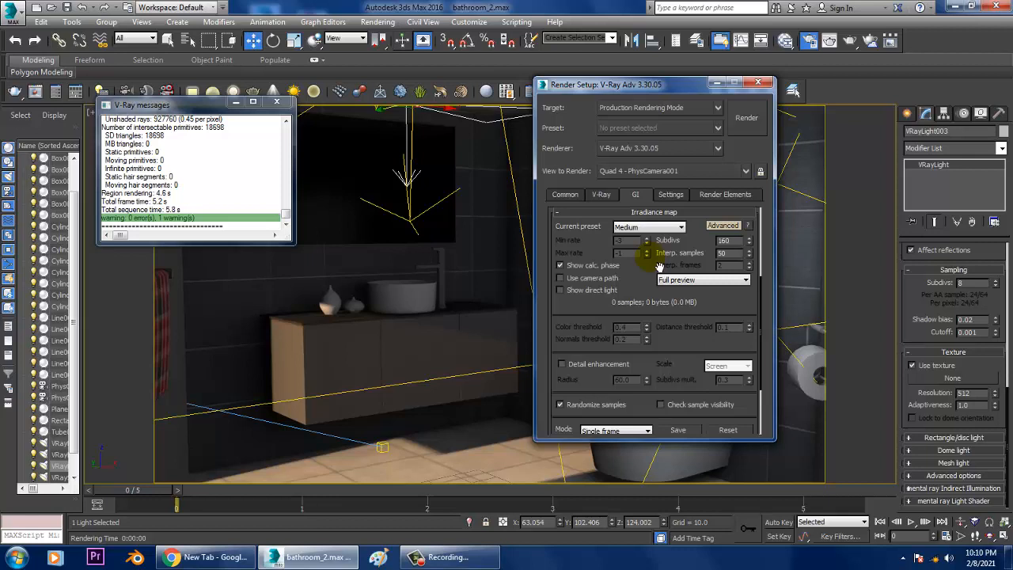
left_click_drag(672, 356, 675, 322)
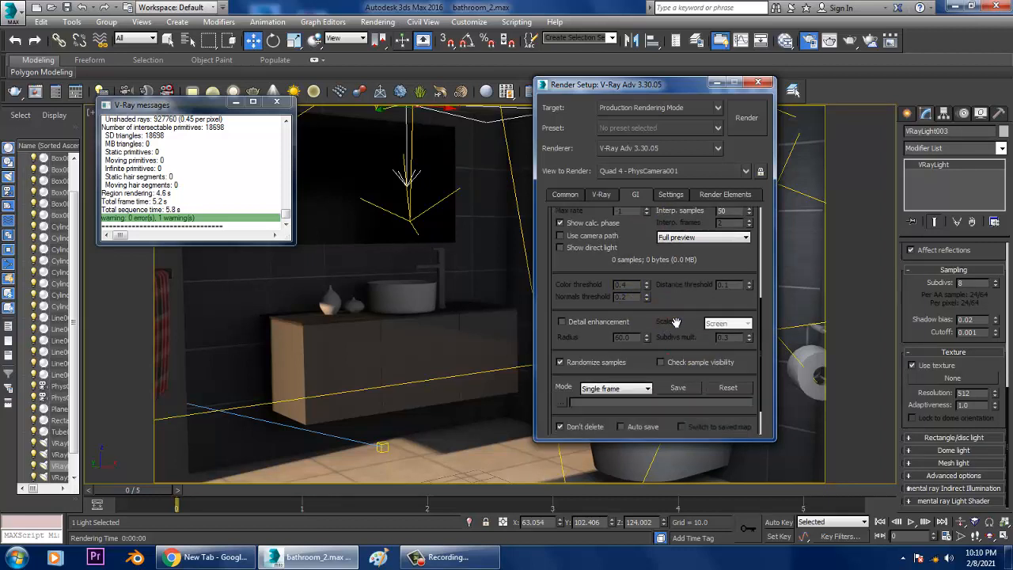
mouse_move(577, 330)
left_click(577, 331)
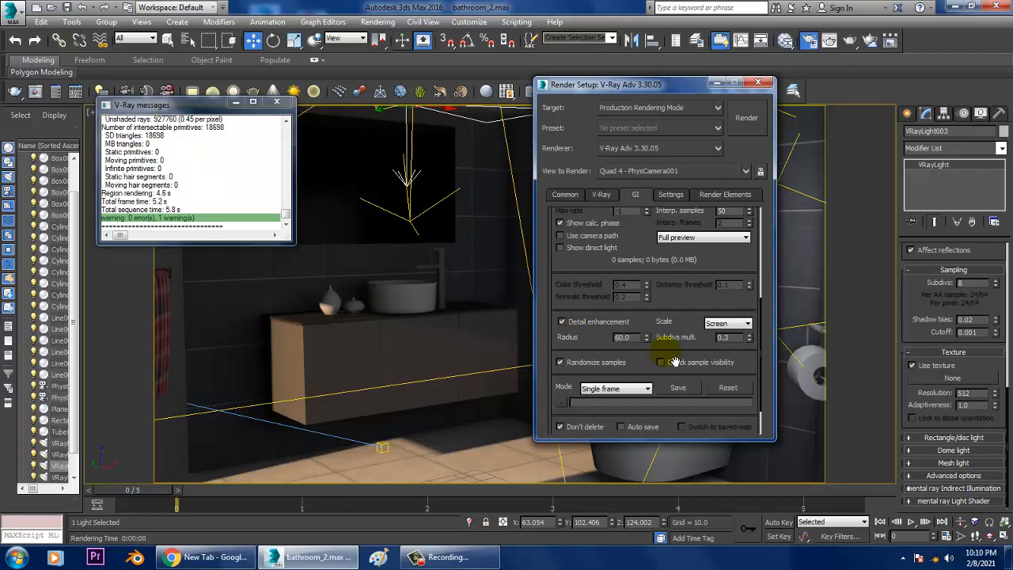
- Set the render bucket width to 32 in the V-Ray system settings
left_click(670, 195)
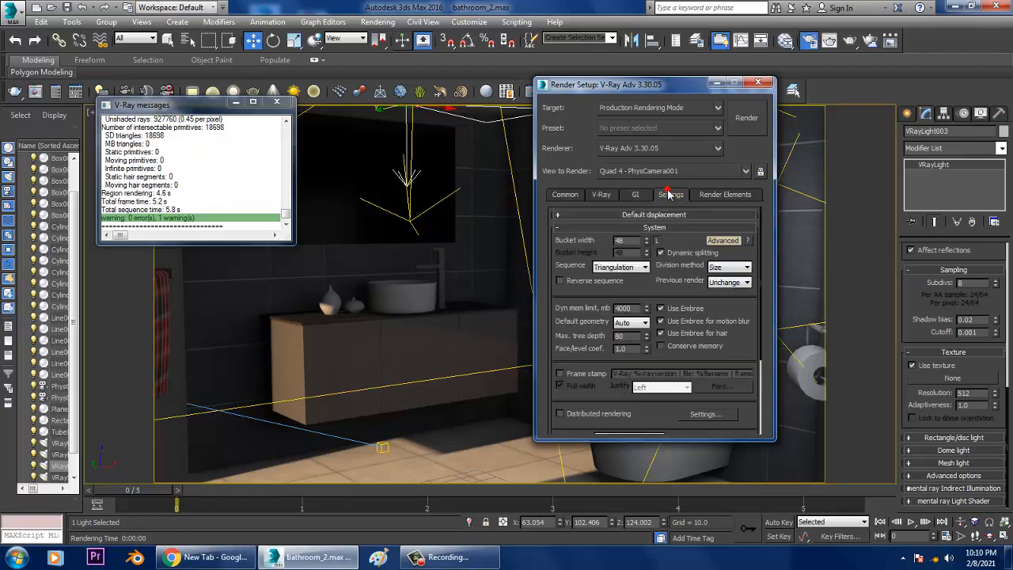
left_click(623, 240)
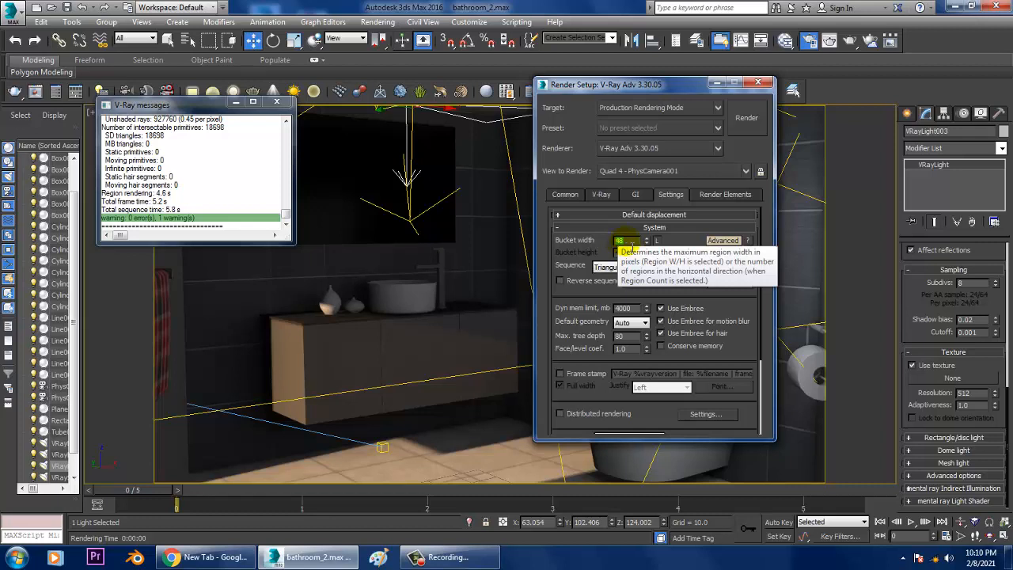
type("32")
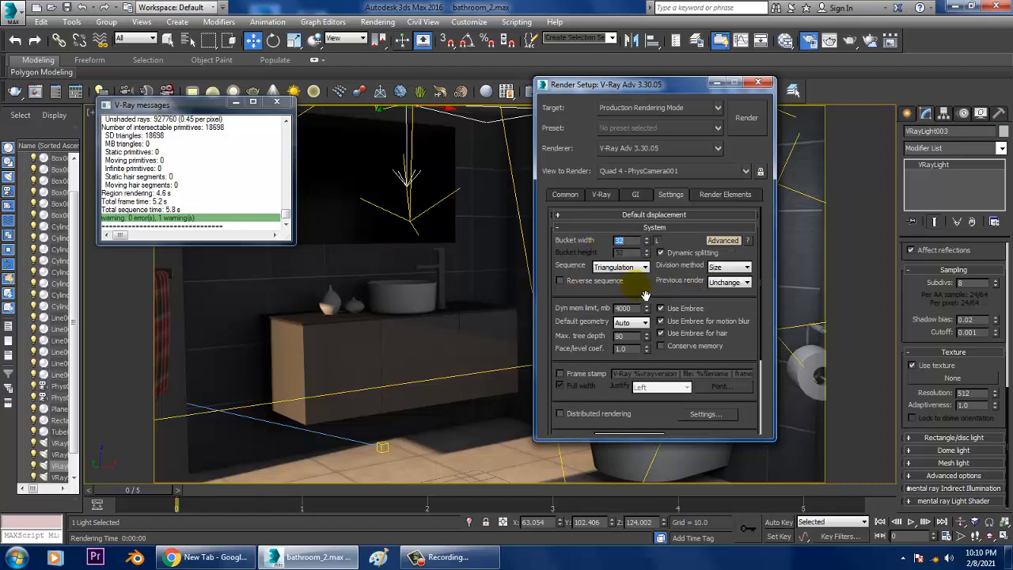
left_click_drag(662, 292, 649, 212)
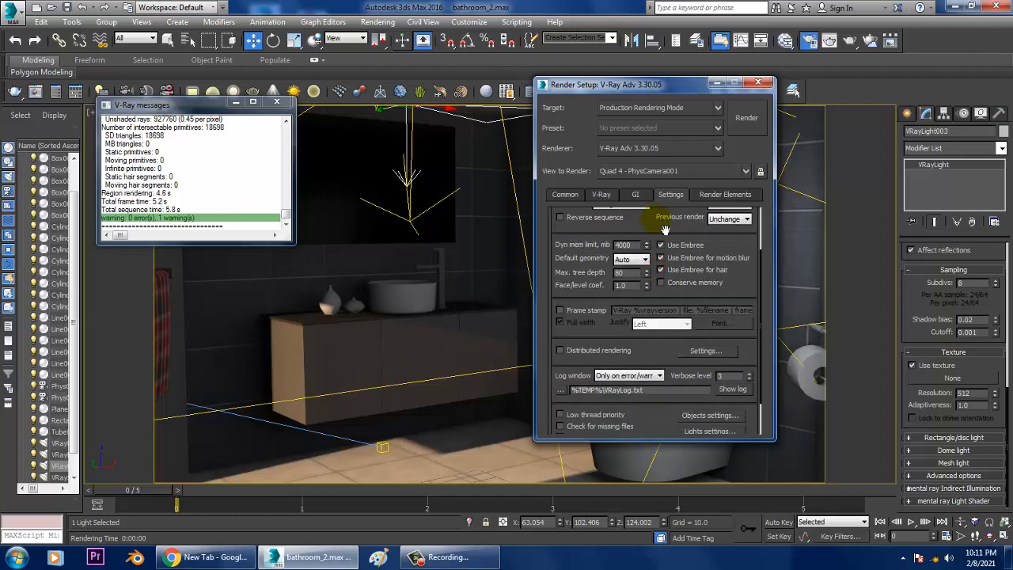
- Check the list of render elements and start the final render of the PhysCamera001 view
left_click(708, 198)
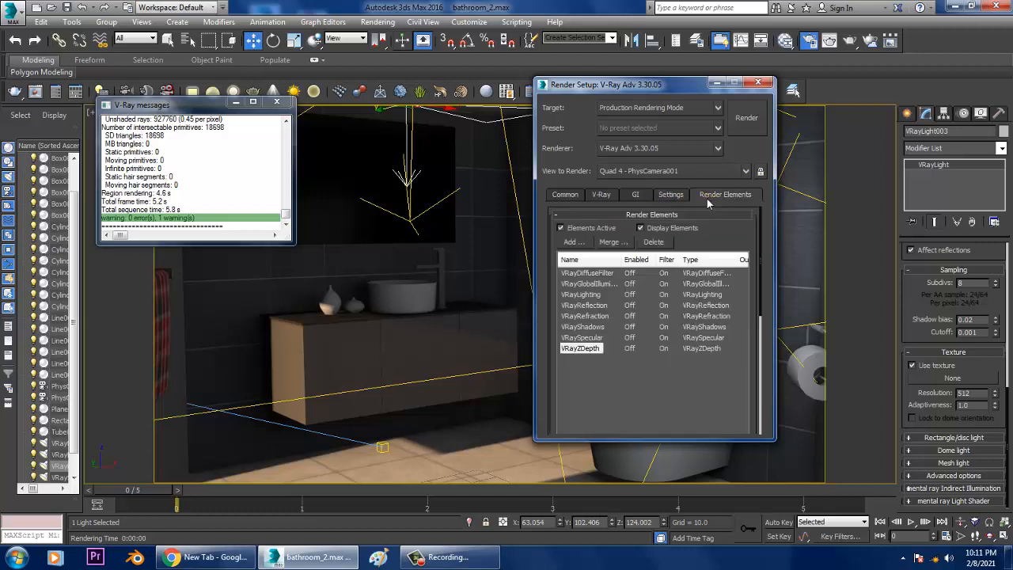
left_click(744, 121)
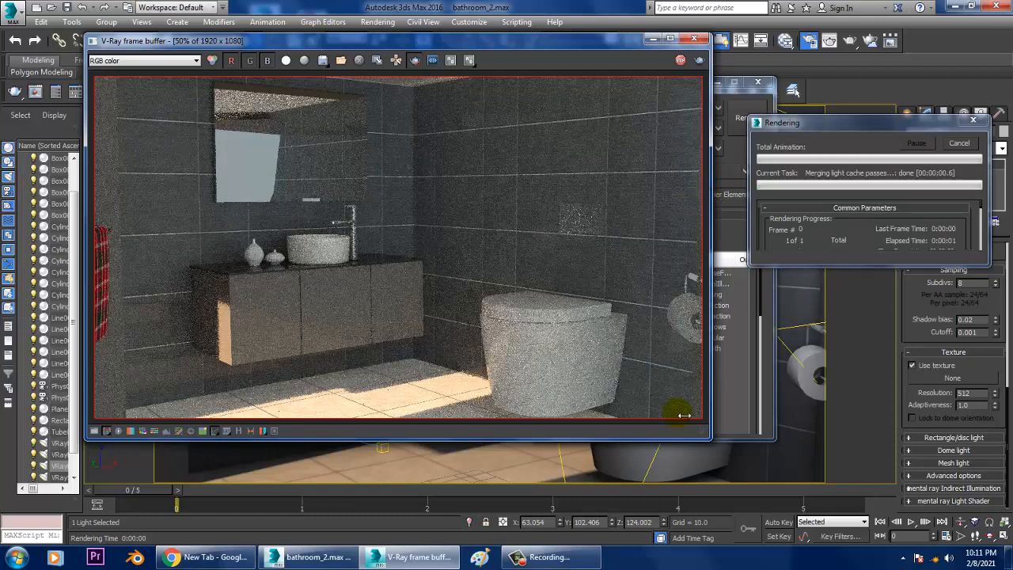
left_click(567, 564)
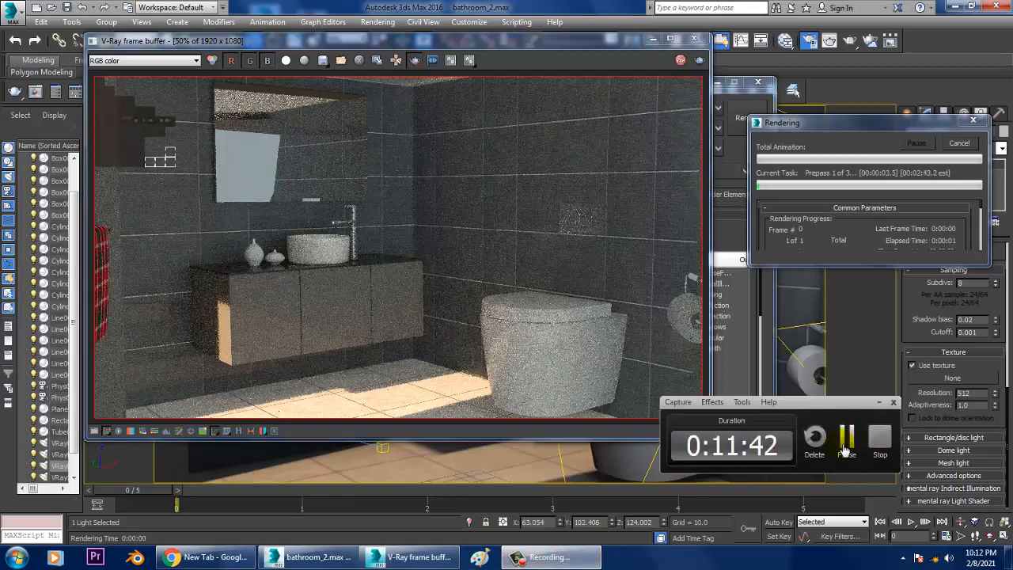
left_click(846, 441)
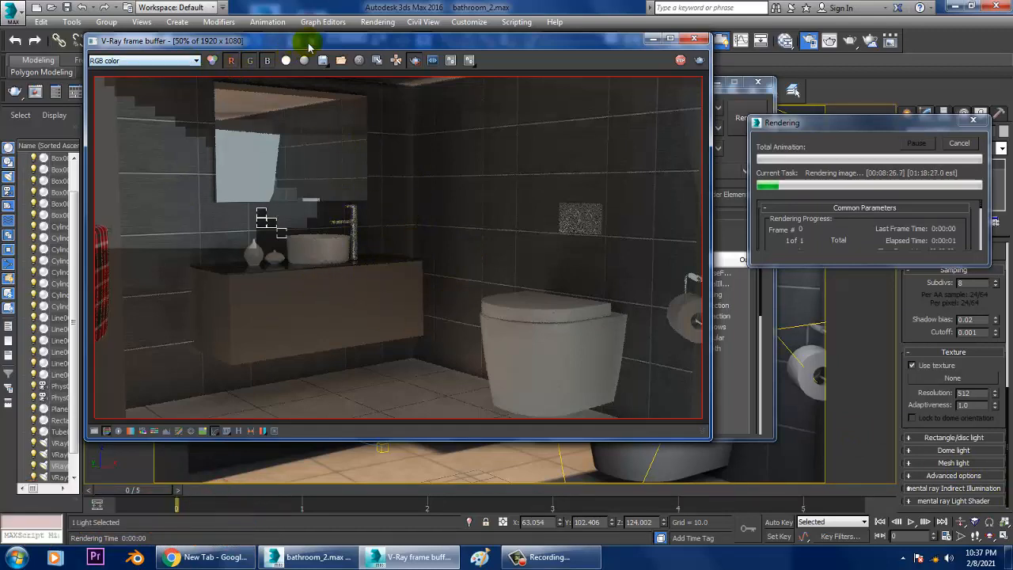
- View the VRayDiffuseFilter, VRayLighting and VRayGlobalIllumination channels of the running render in the frame buffer
left_click_drag(310, 44, 337, 50)
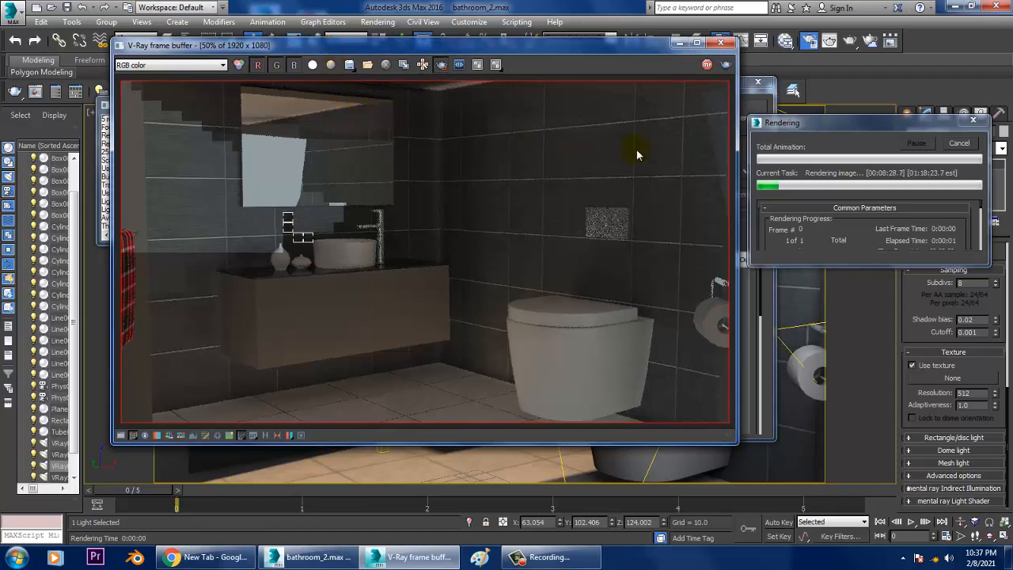
left_click(184, 65)
left_click(190, 63)
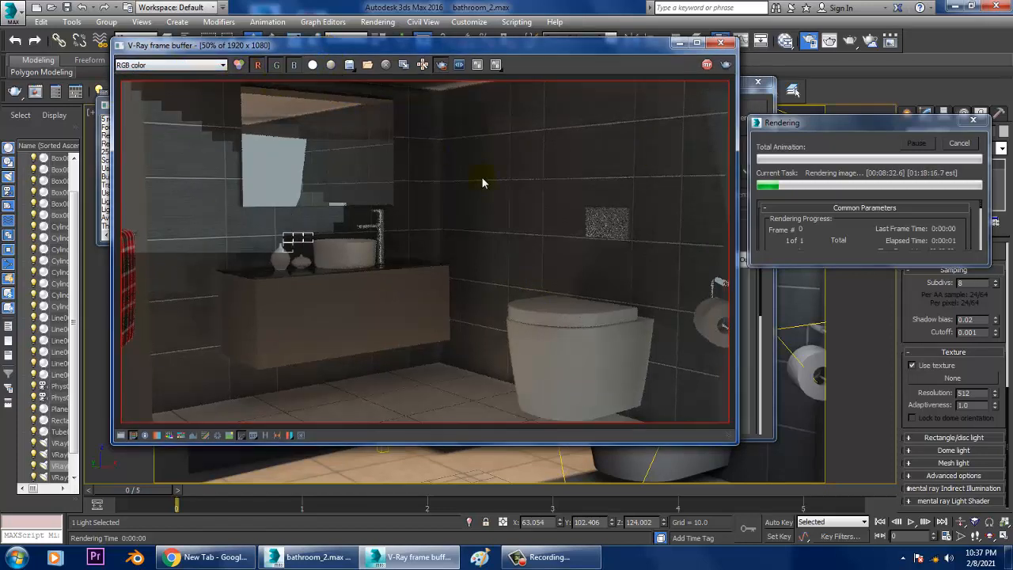
left_click(151, 65)
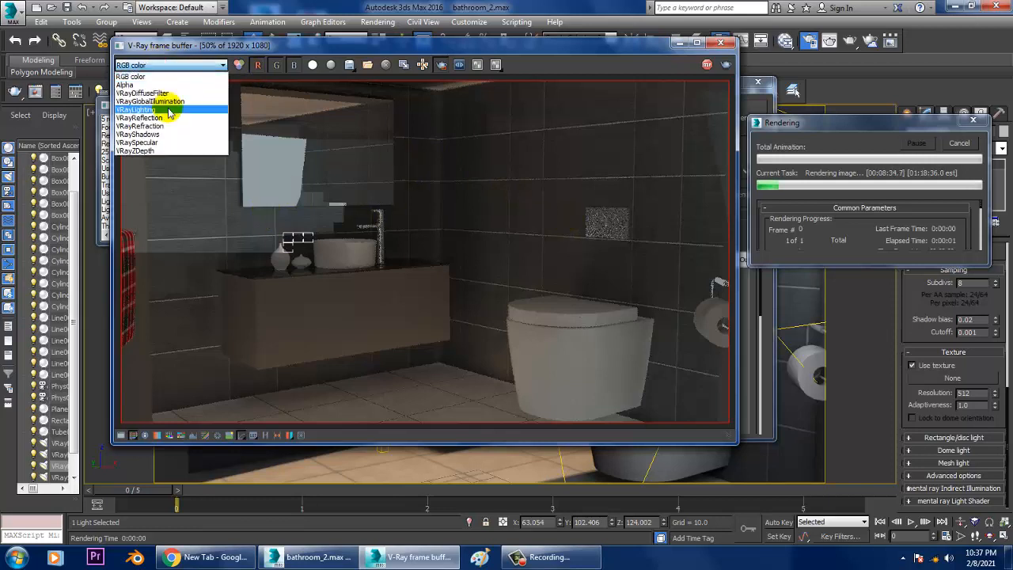
left_click(171, 93)
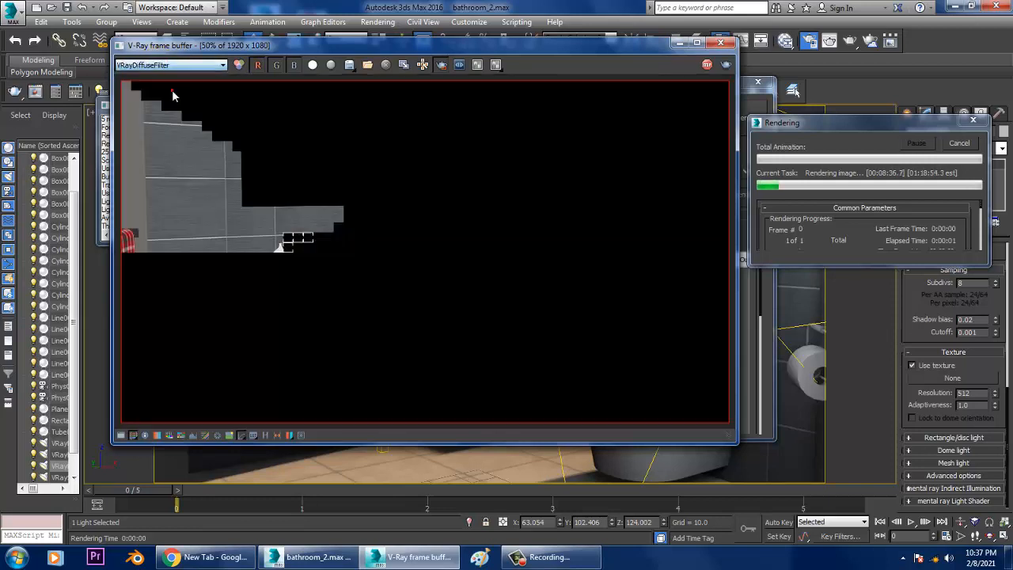
left_click(141, 65)
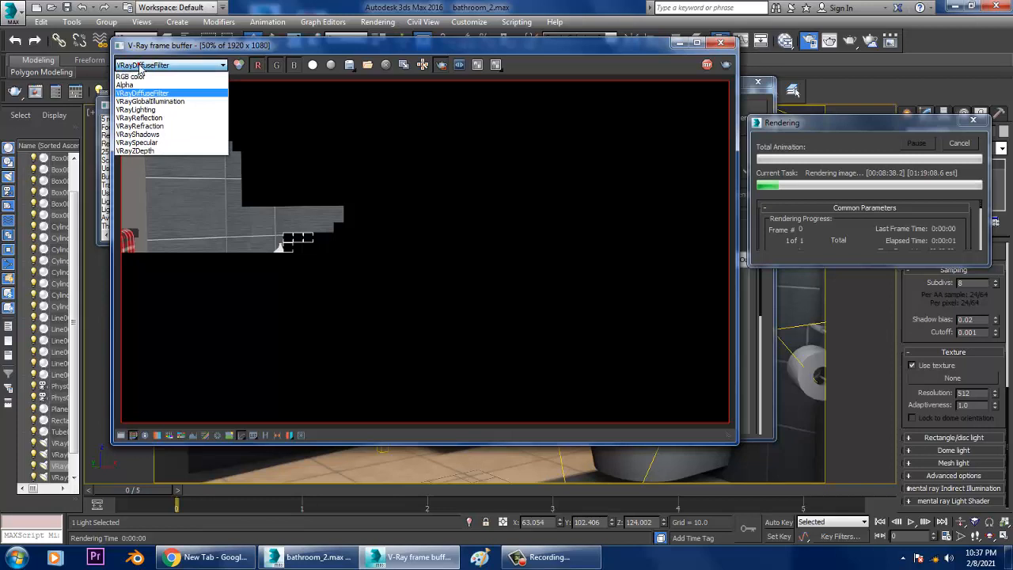
left_click(163, 101)
left_click(162, 64)
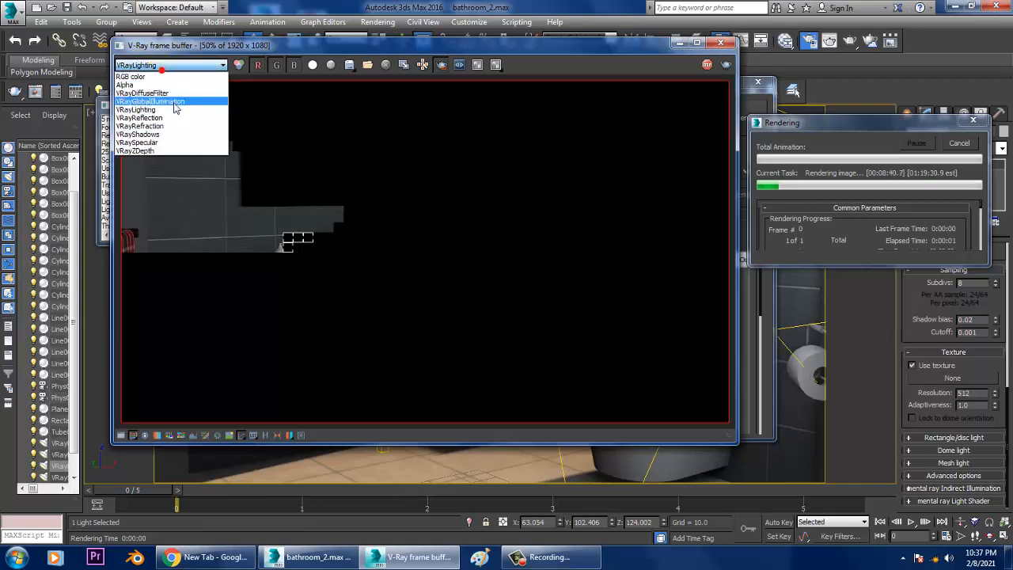
left_click(171, 99)
- View the VRayRefraction and VRayShadows channels of the running render, and return the display to RGB color
left_click(175, 66)
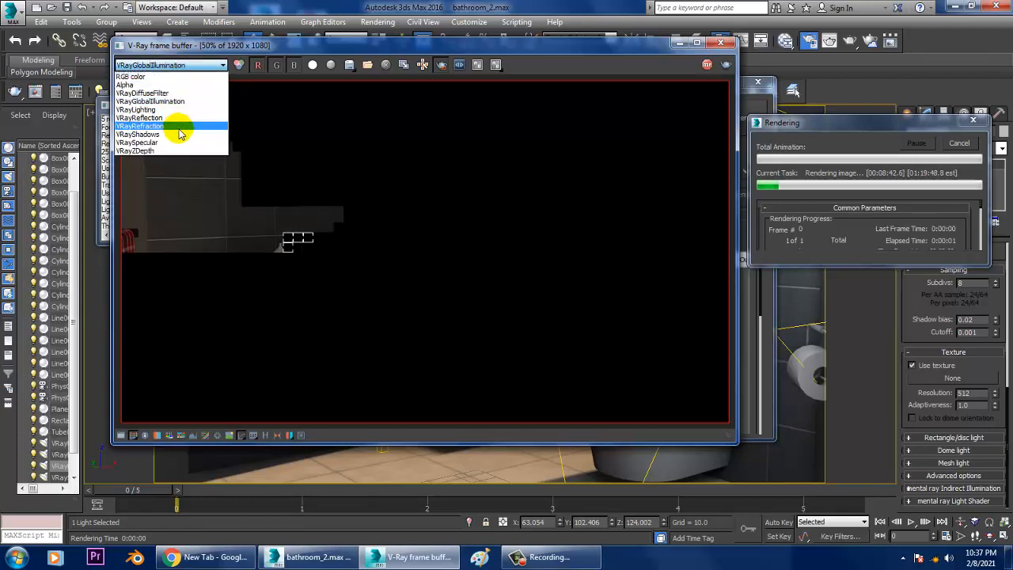
left_click(174, 120)
left_click(181, 65)
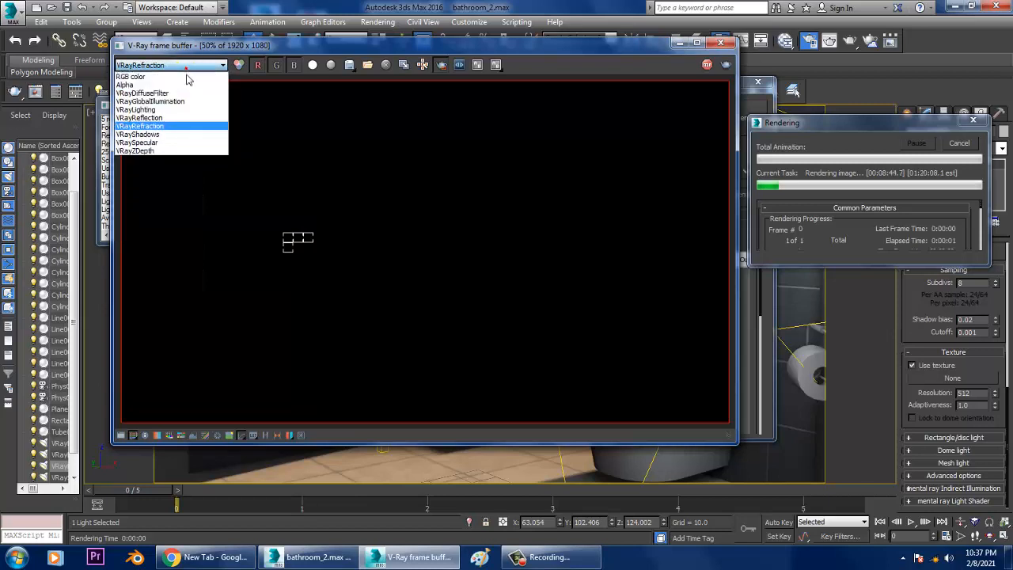
left_click(180, 132)
left_click(183, 65)
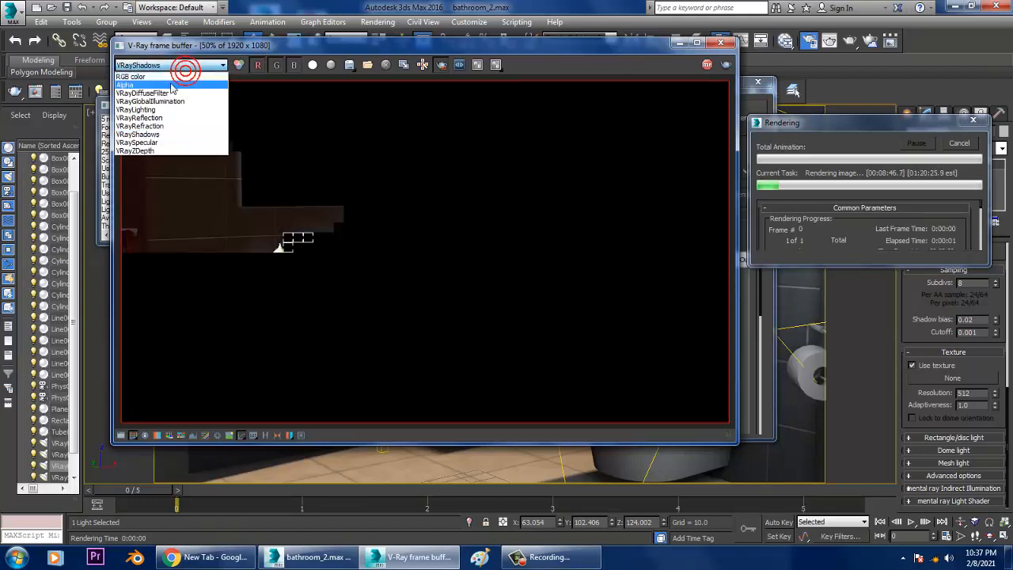
left_click(171, 76)
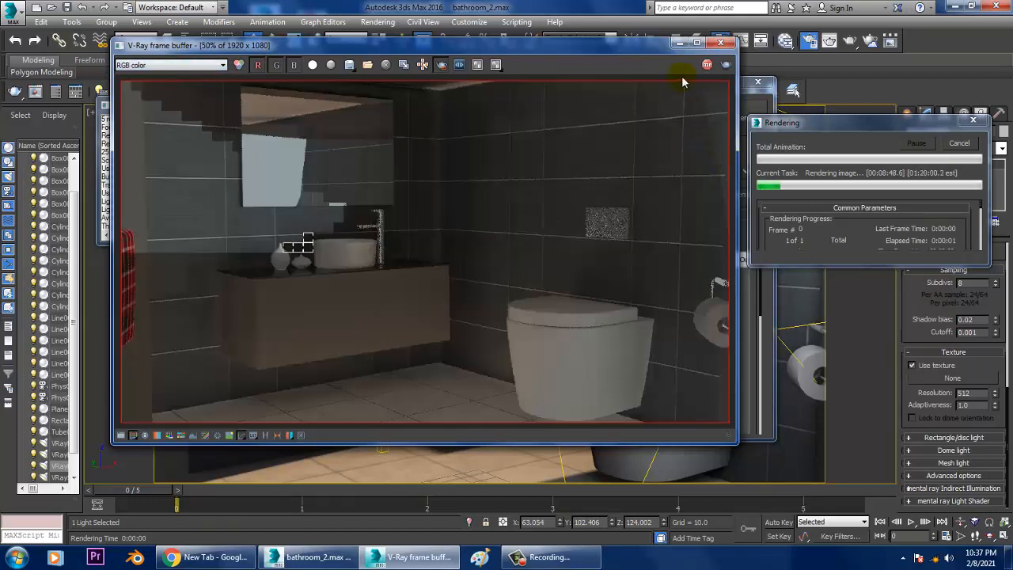
- Stop the running render and close the V-Ray frame buffer
left_click(707, 64)
left_click(727, 44)
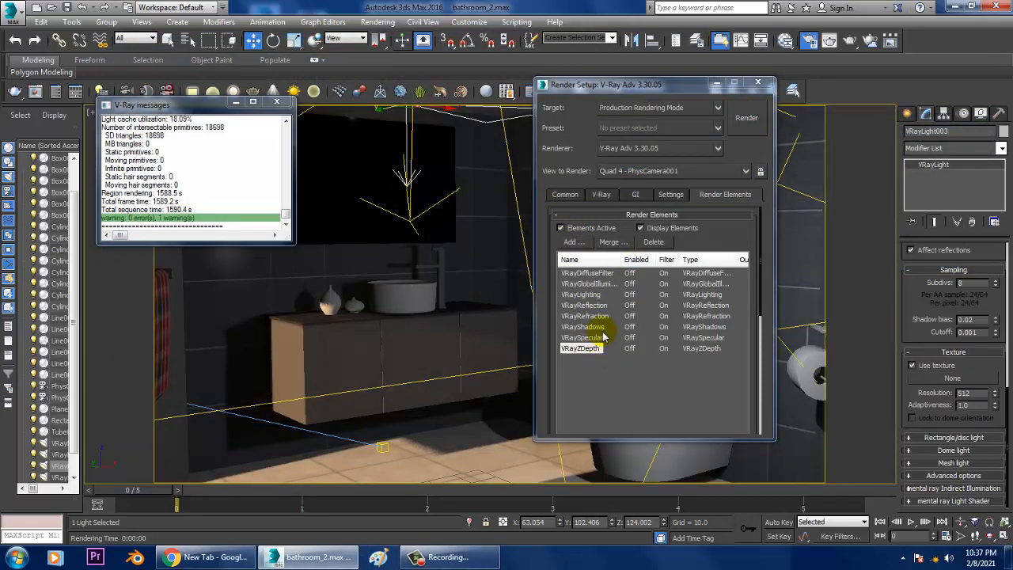
- Review the list of render elements from VRayDiffuseFilter to VRayZDepth
left_click(603, 274)
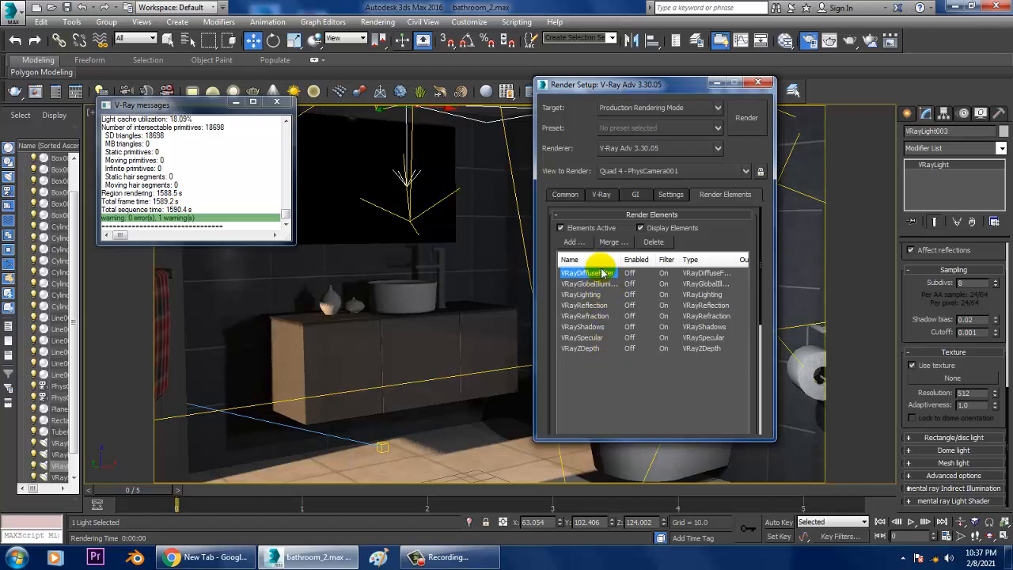
left_click(607, 347)
left_click(595, 273)
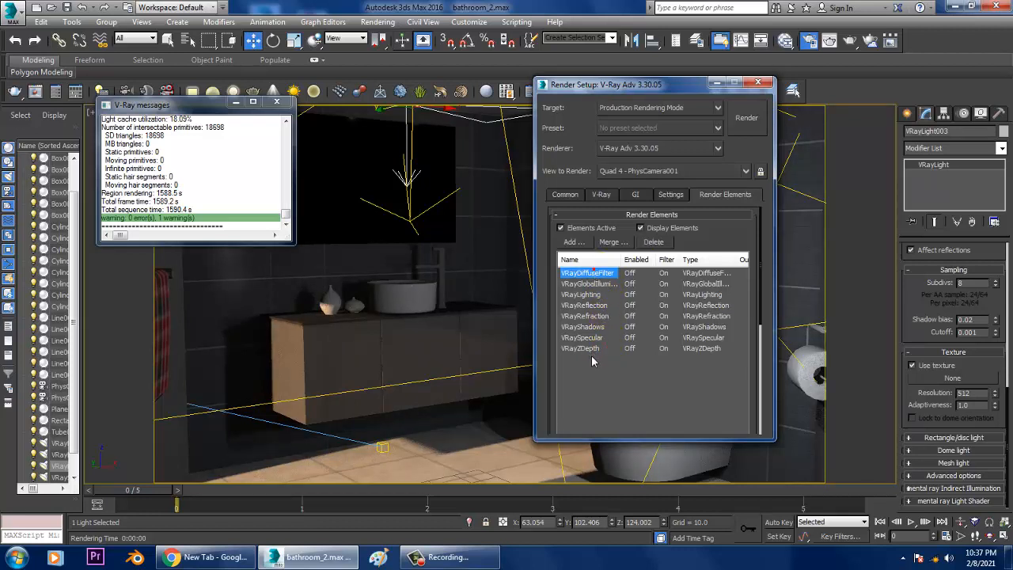
- Minimise the Render Setup window and select the bathroom wall mesh in the camera view
left_click(716, 83)
left_click(623, 202)
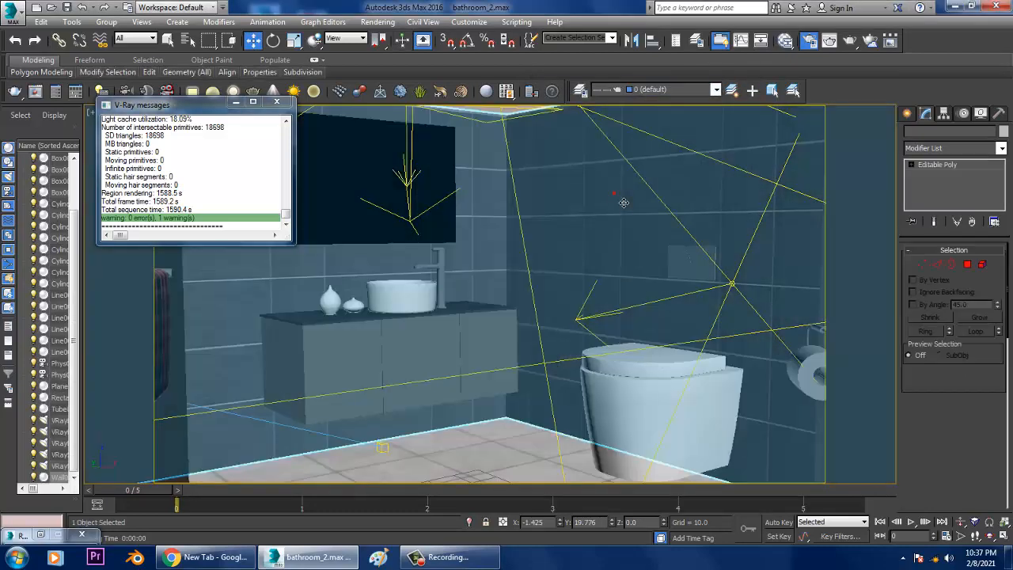